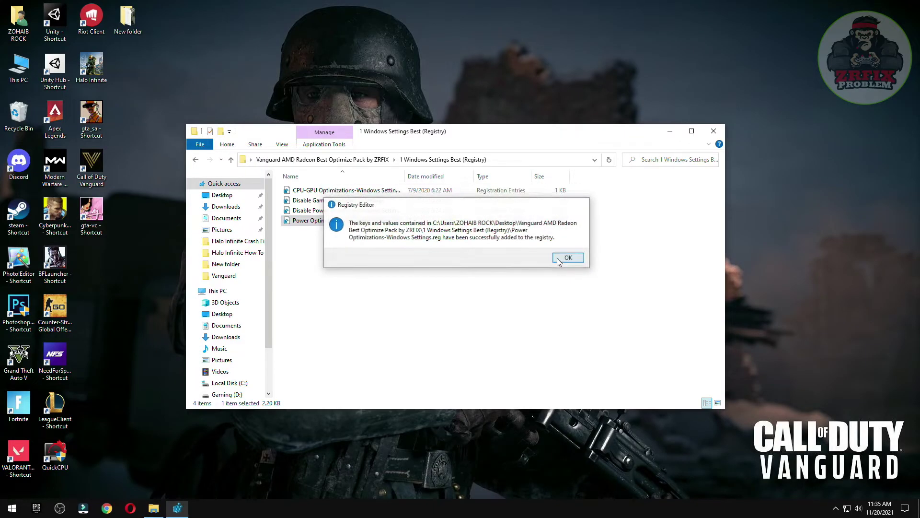
- Open the optimize pack's 2 Power Plan folder and launch the QuickCpuSetup installer
click(195, 160)
click(299, 200)
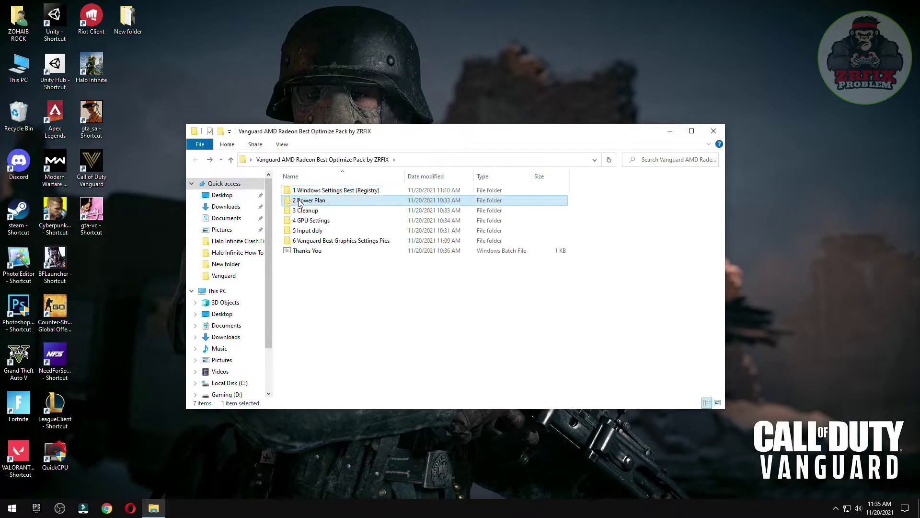
double_click(325, 202)
double_click(316, 190)
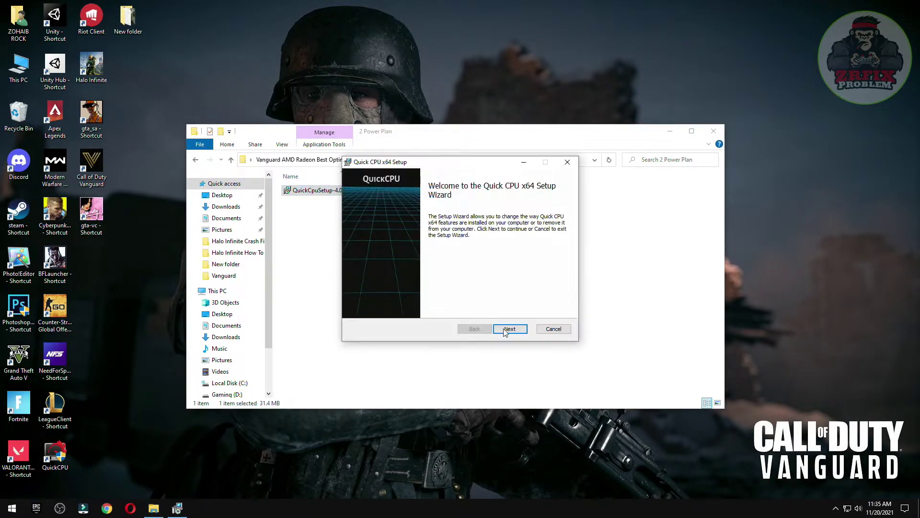
- Repair the existing Quick CPU x64 installation and finish the setup wizard
click(502, 329)
click(405, 304)
click(510, 328)
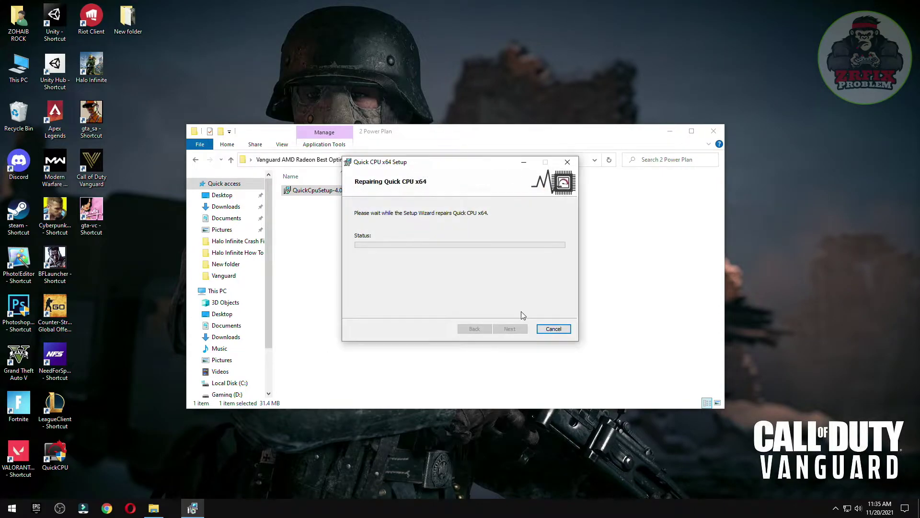
click(511, 318)
click(510, 329)
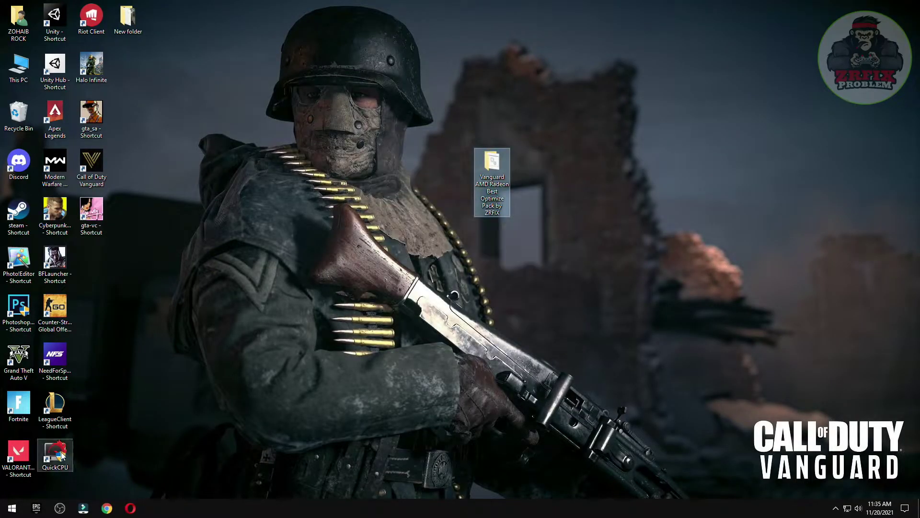
- Launch QuickCPU from the desktop, set the system power plan to High performance, and apply the change
double_click(61, 454)
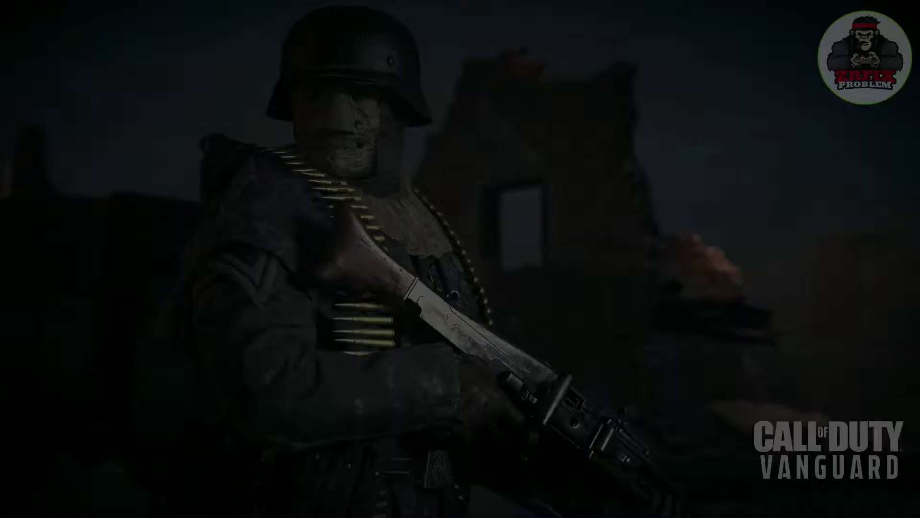
click(445, 320)
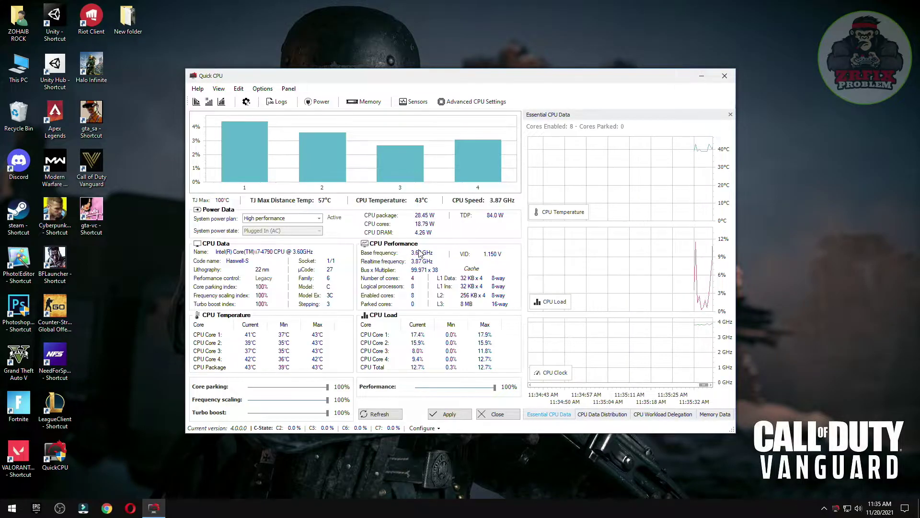
click(528, 286)
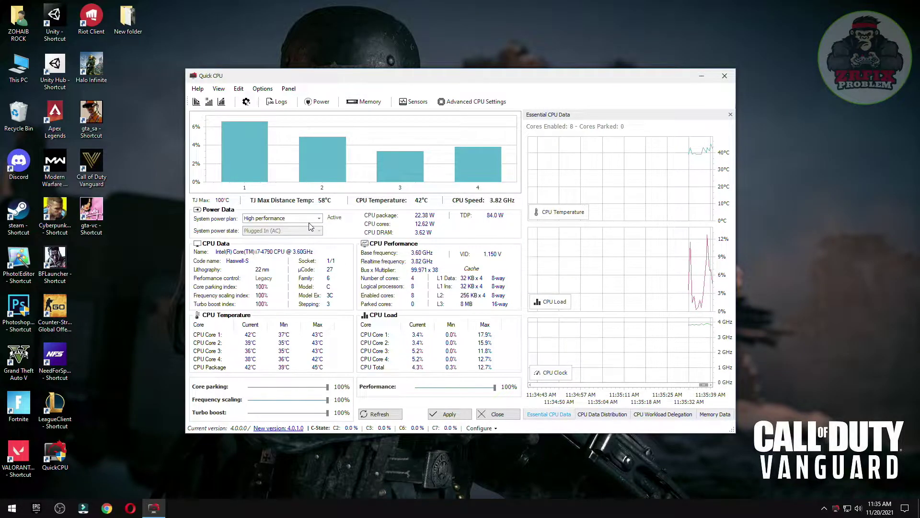
click(309, 221)
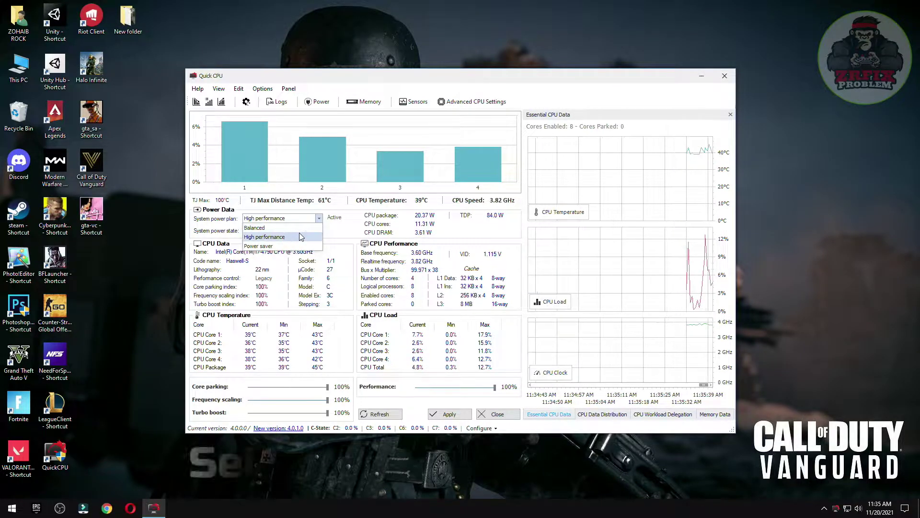
click(275, 238)
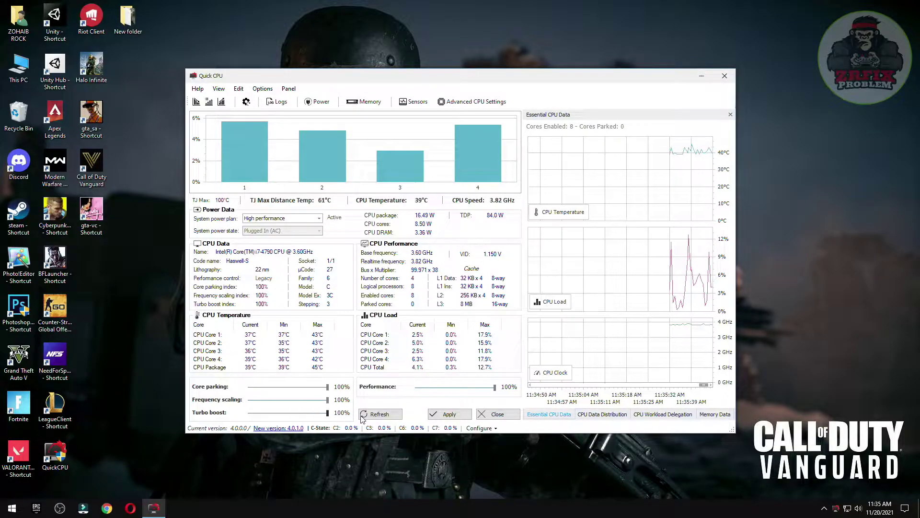
click(464, 414)
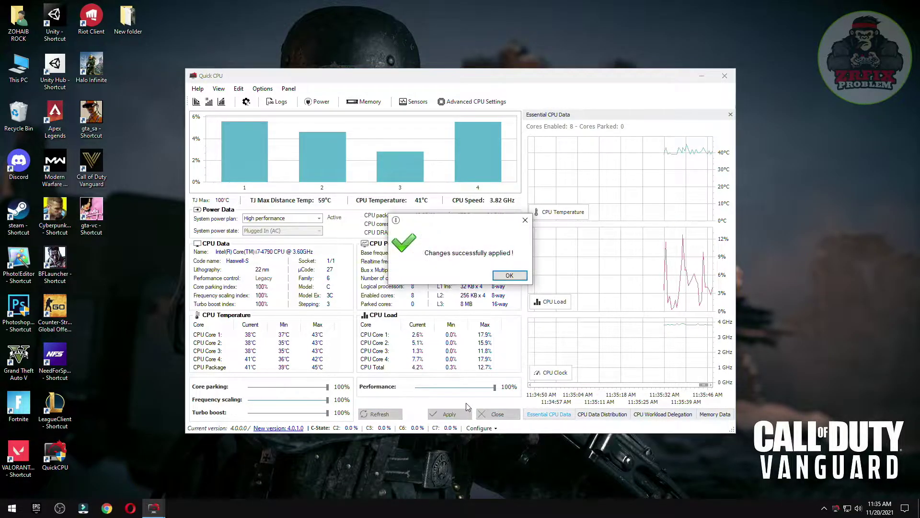
click(509, 275)
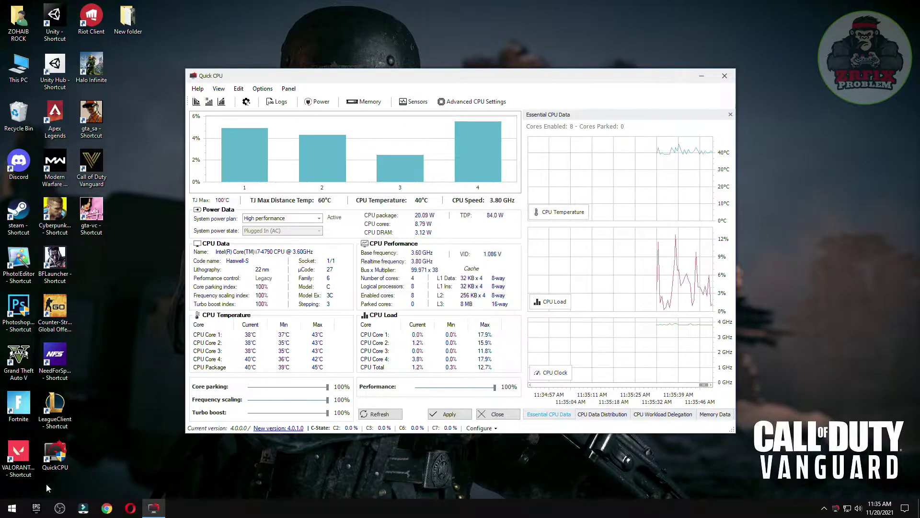
- Find the Windows power plan options by searching for "power" and open the High performance plan's advanced power settings
click(11, 507)
text(power)
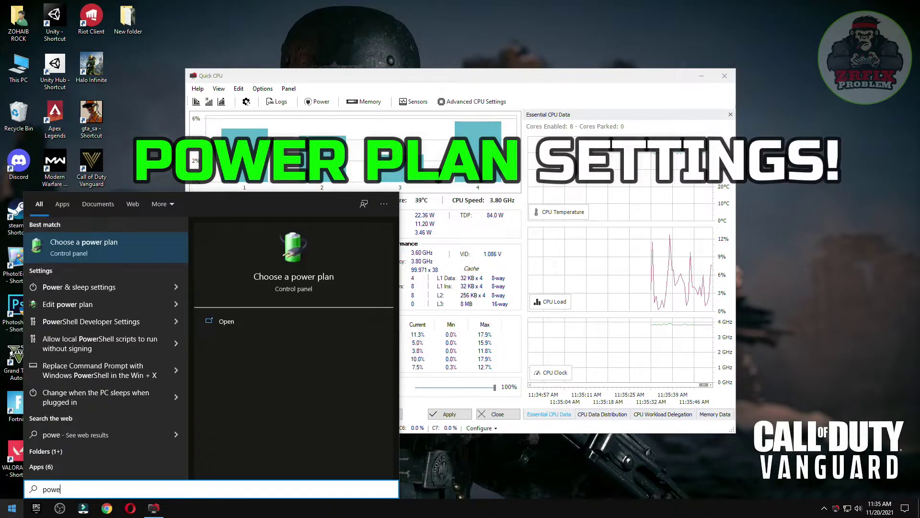
click(114, 243)
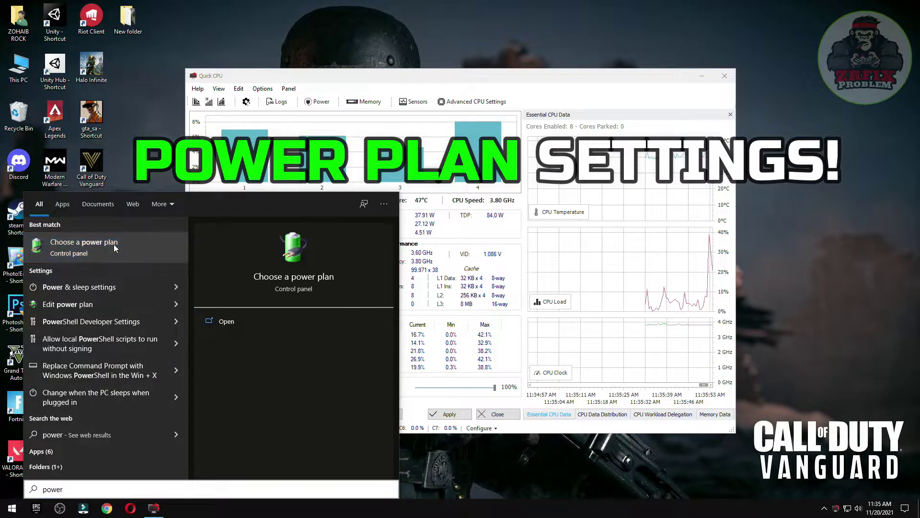
click(576, 248)
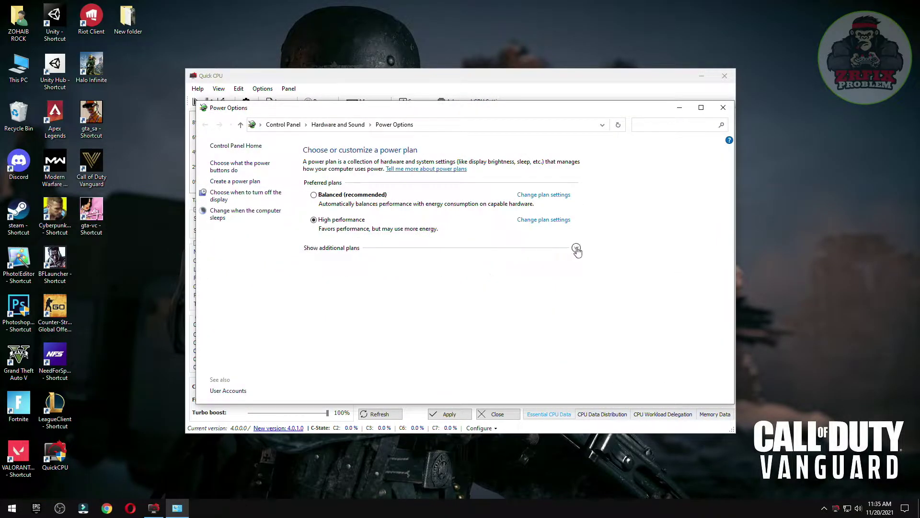
click(575, 248)
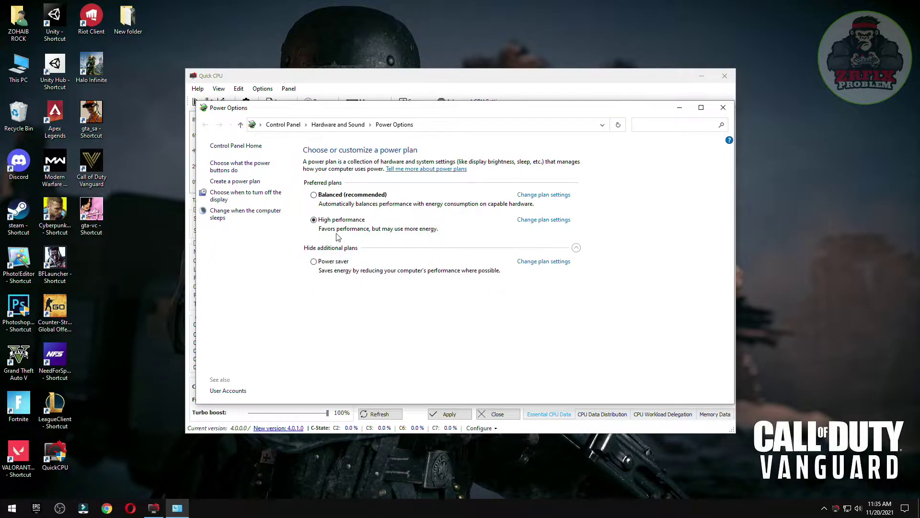
click(559, 221)
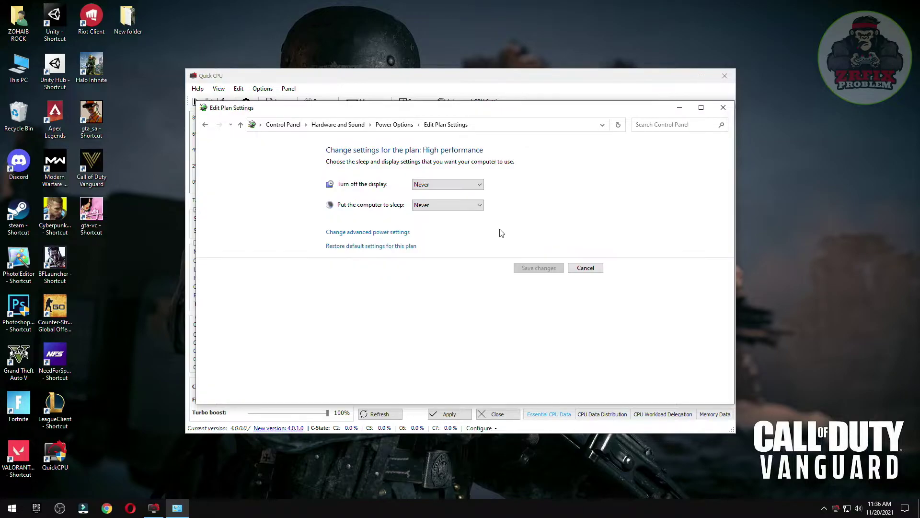
click(381, 233)
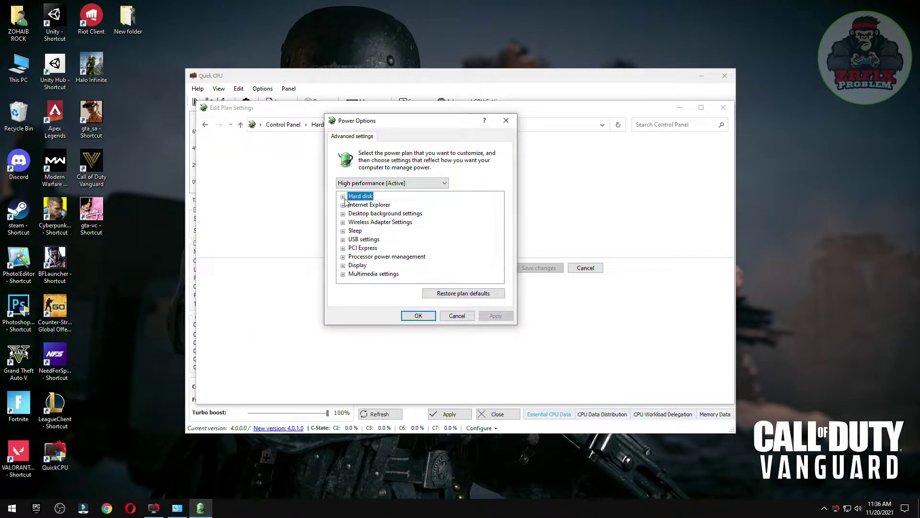
- Set the plan's "Turn off hard disk after" value to Never
click(352, 205)
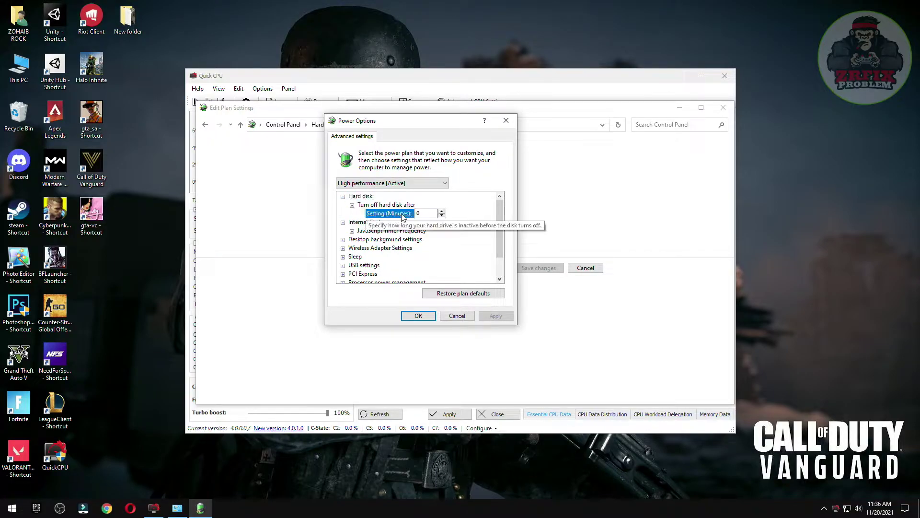
click(420, 213)
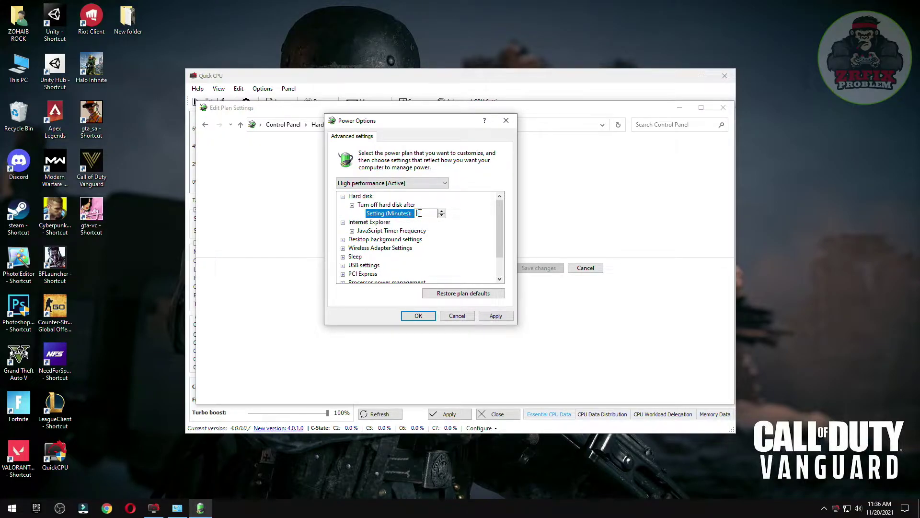
click(363, 243)
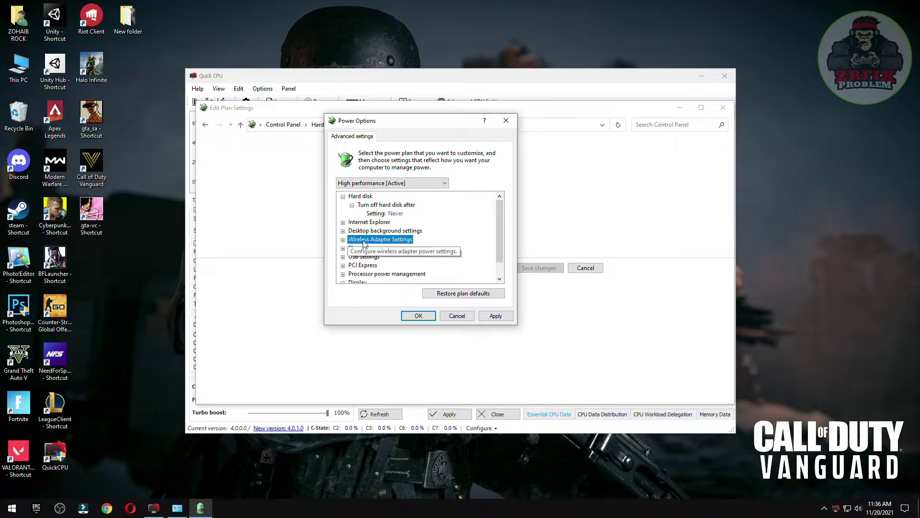
- Set the wireless adapter's Power Saving Mode to Maximum Performance, confirm, and close the power options and Quick CPU
double_click(358, 242)
double_click(366, 248)
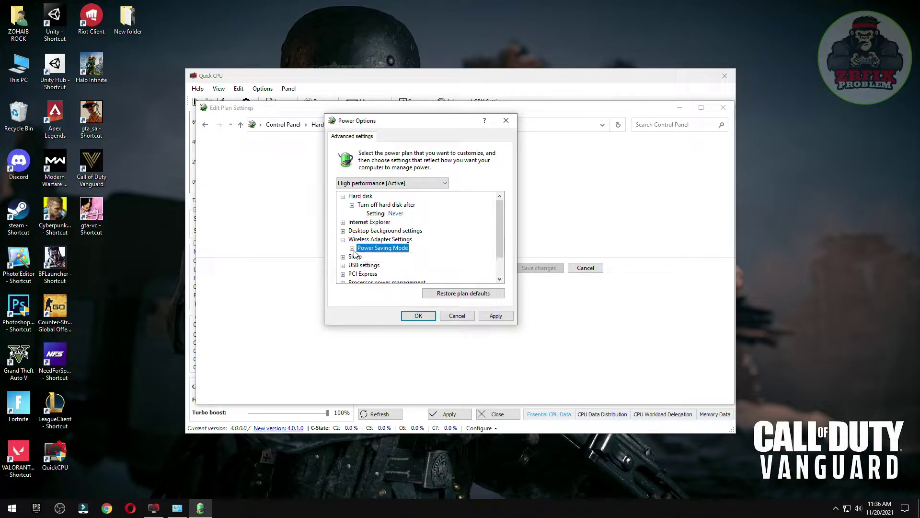
click(397, 260)
click(434, 269)
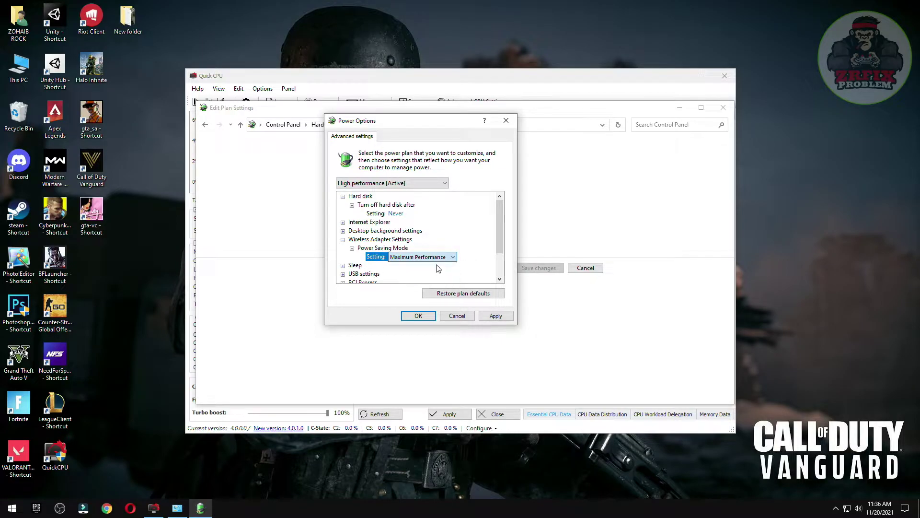
click(418, 316)
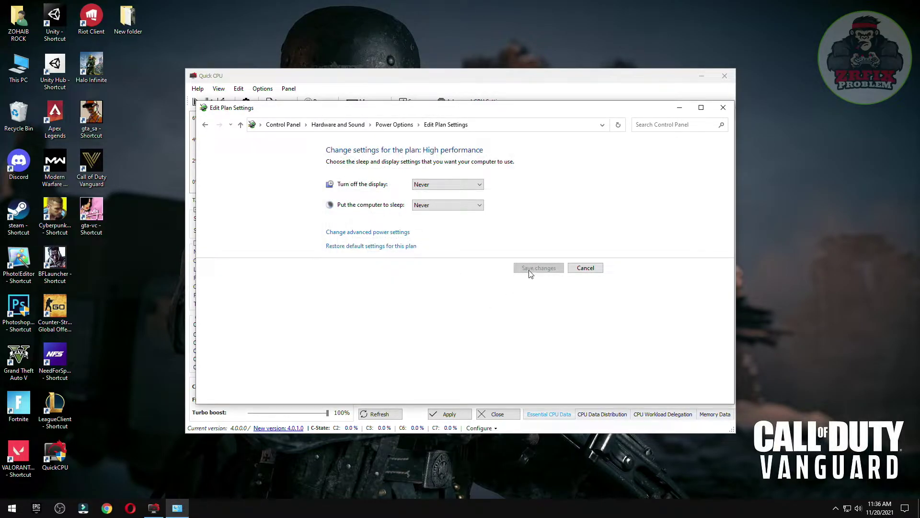
click(723, 108)
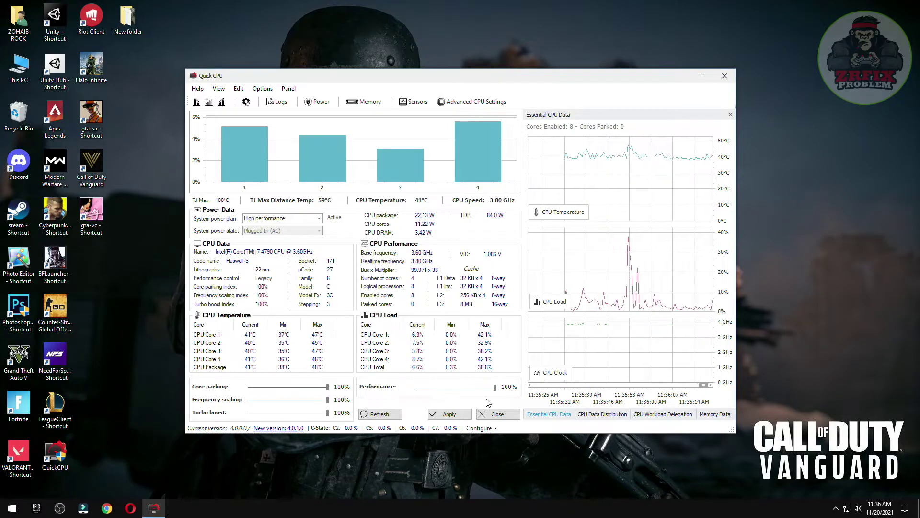
click(497, 414)
- Run the Delete Prefetch Files, Delete Temporary Files and Delete Windows Update Cache scripts from the pack's 3 Cleanup folder
double_click(477, 162)
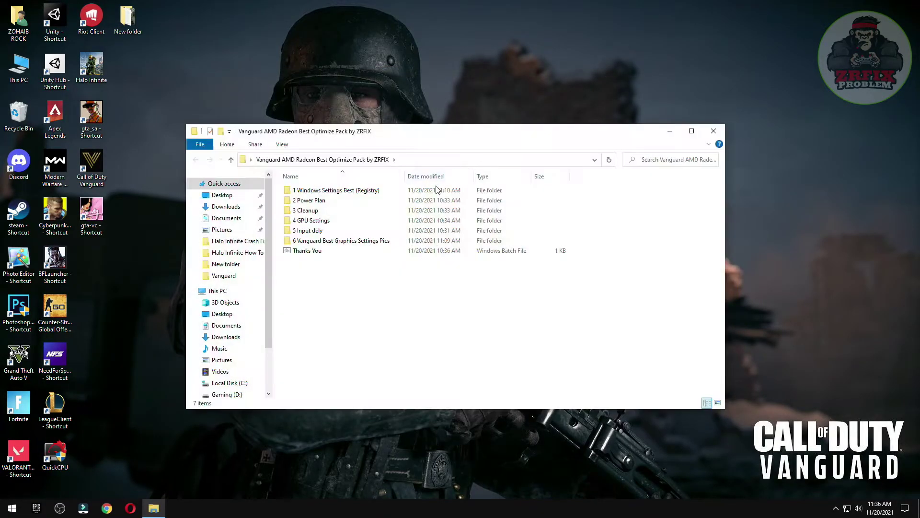
double_click(306, 211)
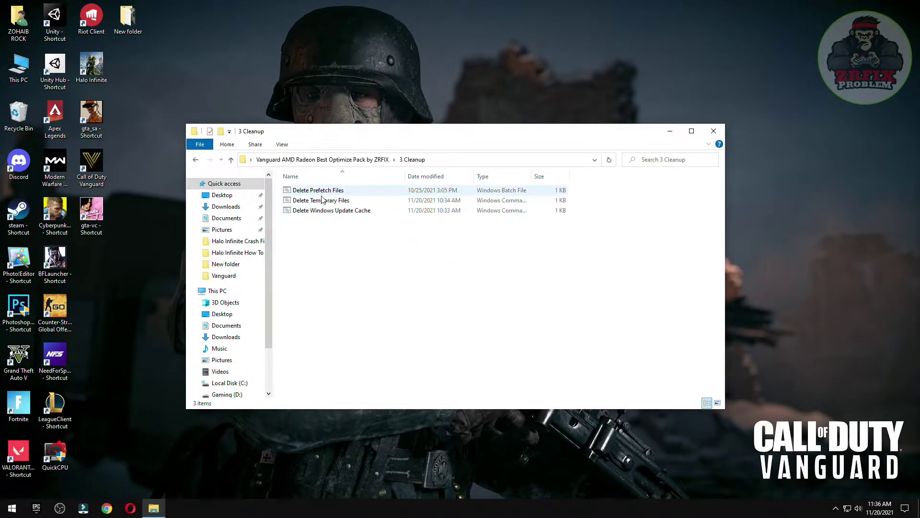
click(322, 191)
double_click(322, 191)
double_click(331, 201)
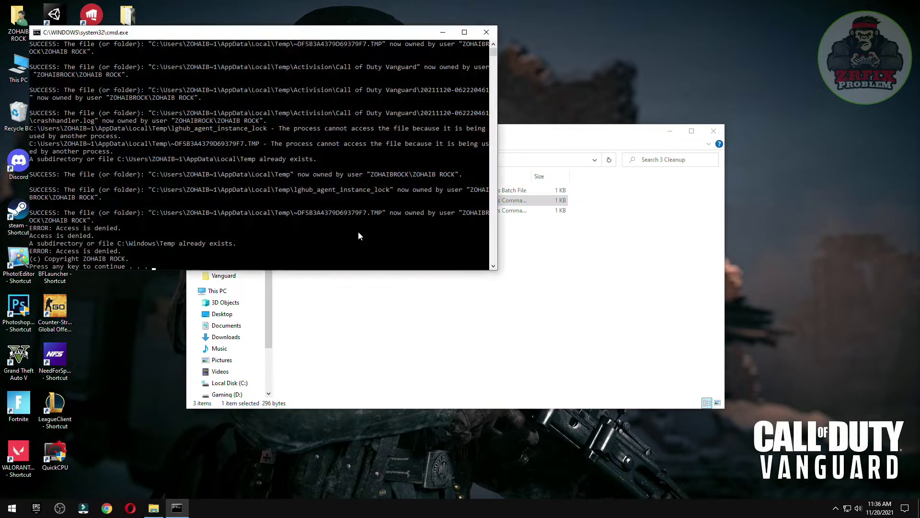
key(Return)
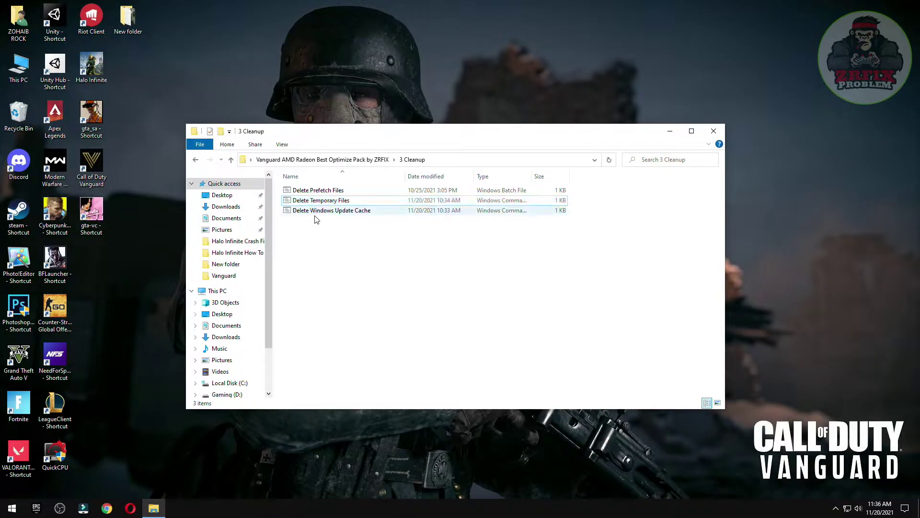
double_click(316, 210)
key(Return)
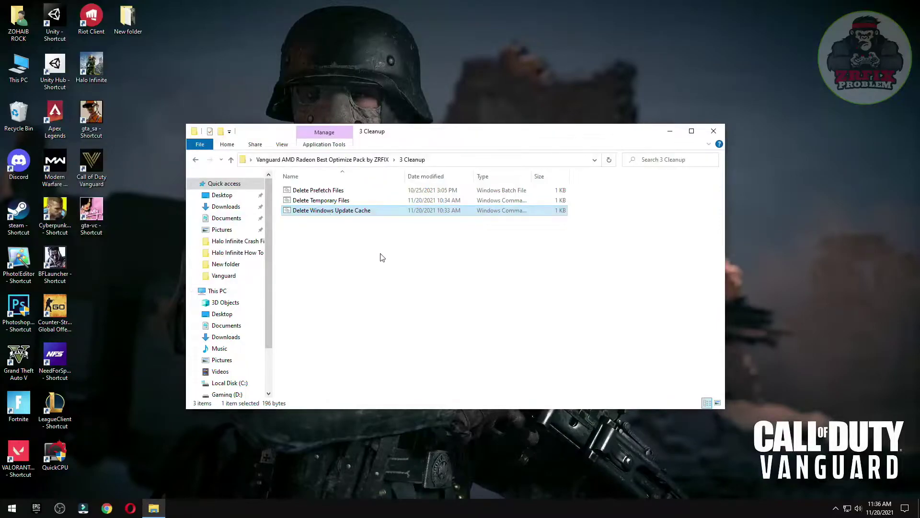
- Review the three AMD settings pictures in the 4 GPU Settings folder's AMD Best Settings Pics For Gaming subfolder
key(BackSpace)
double_click(304, 220)
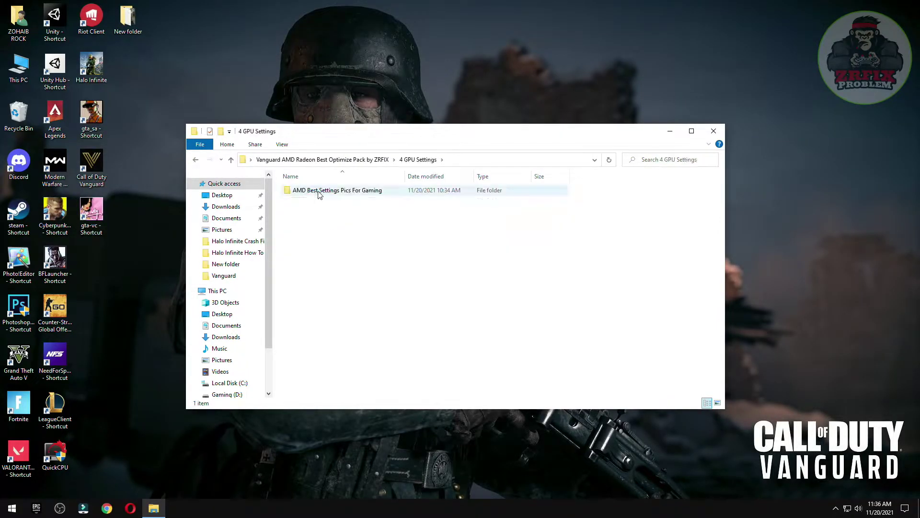
double_click(366, 194)
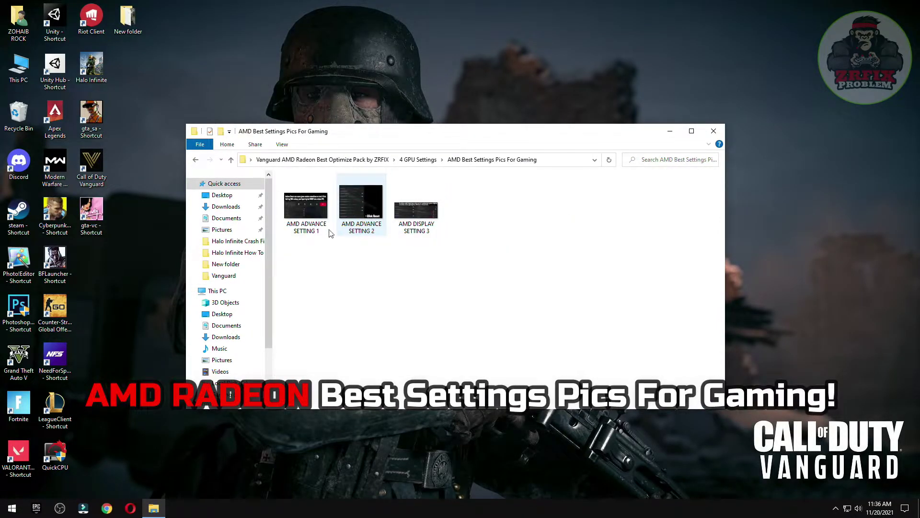
double_click(315, 210)
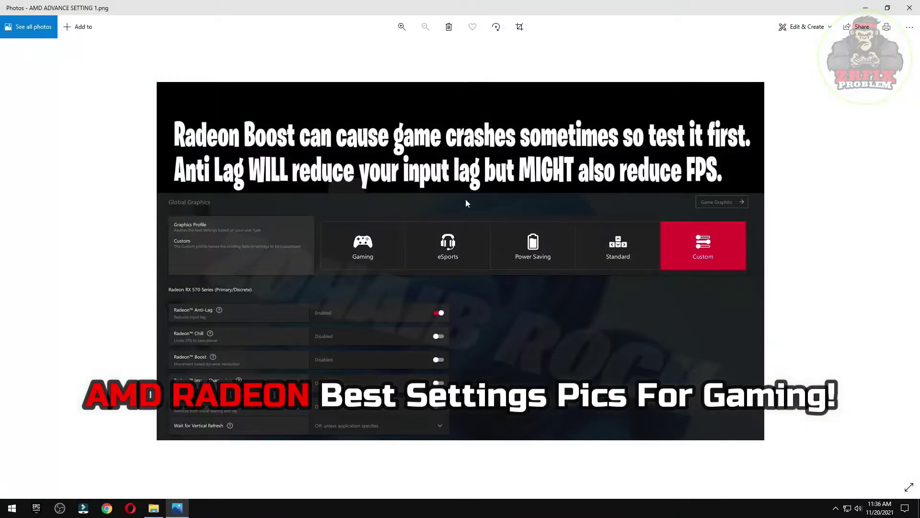
key(Right)
key(Right)
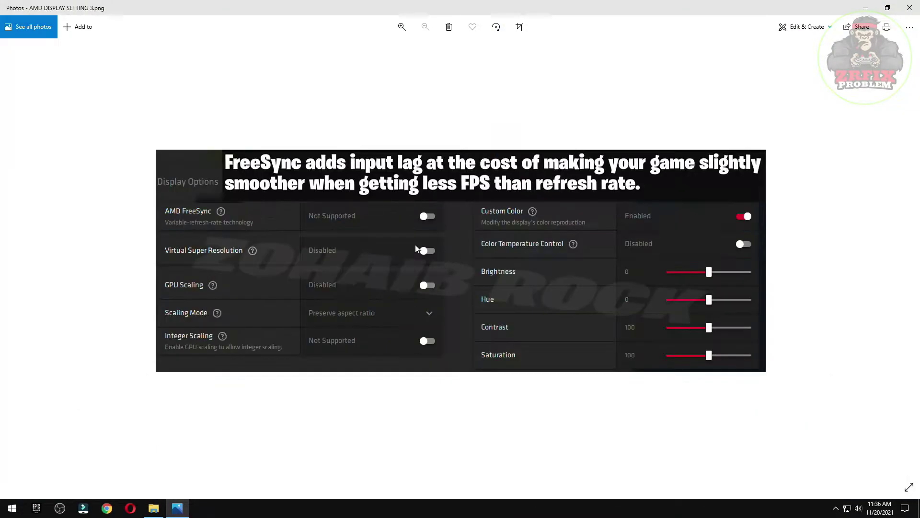
click(909, 8)
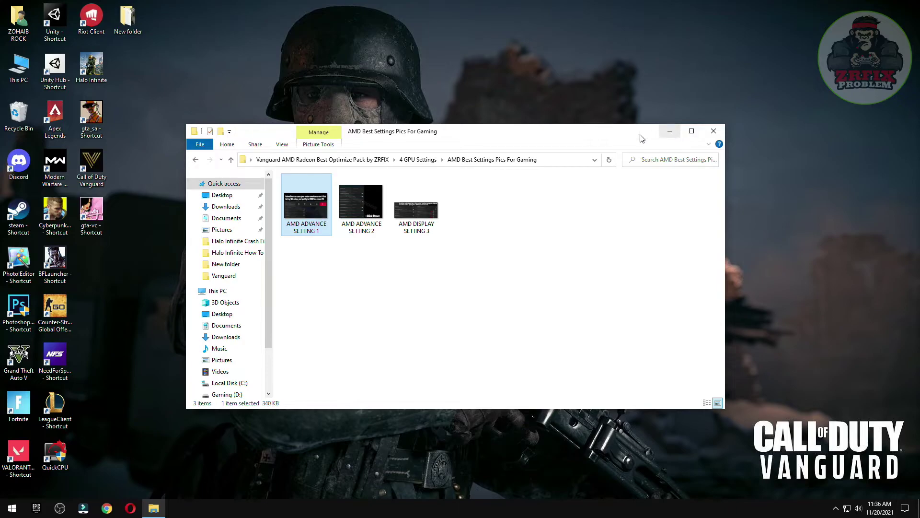
- Open AMD Radeon Software from the desktop
right_click(441, 46)
click(500, 51)
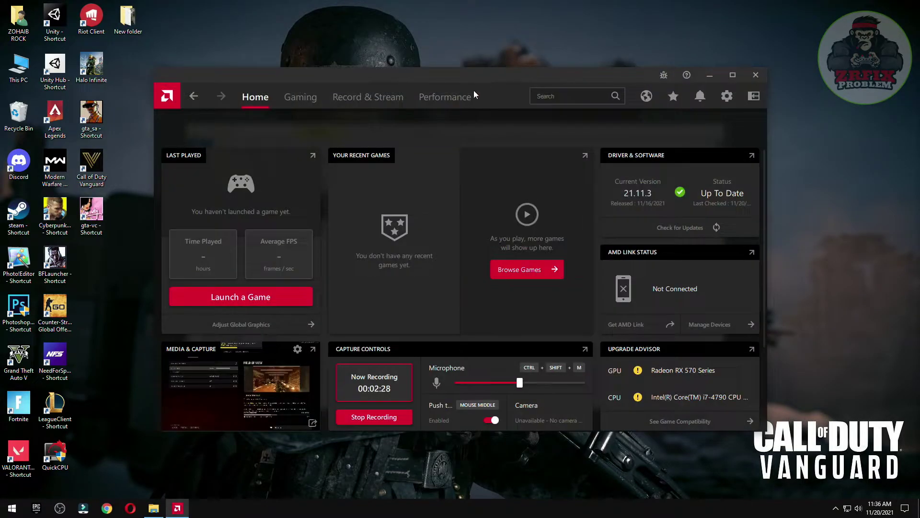
- Set Wait for Vertical Refresh to Always off in the Radeon Global Graphics settings
click(300, 100)
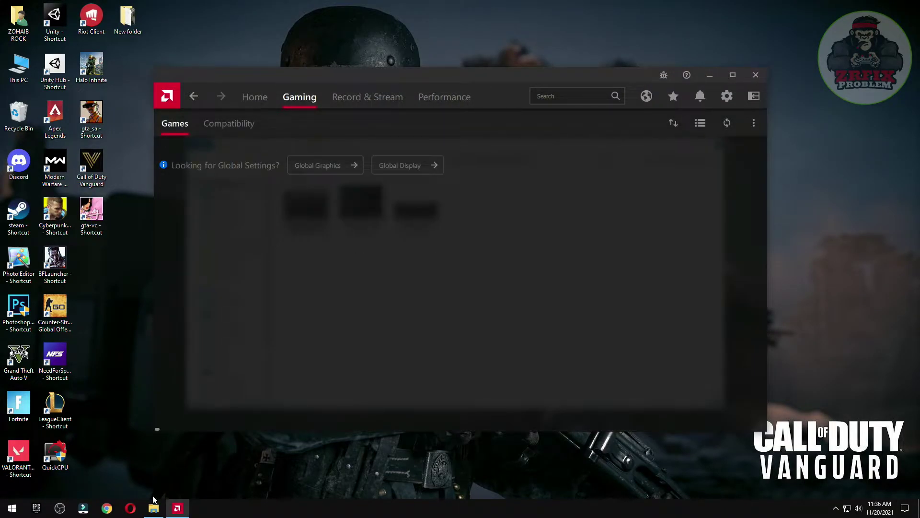
click(319, 167)
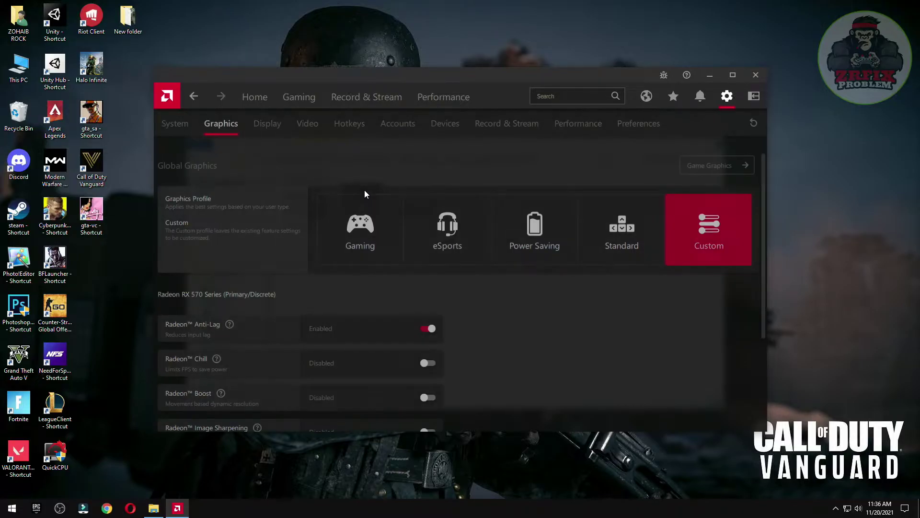
scroll(349, 359, down, 5)
click(154, 507)
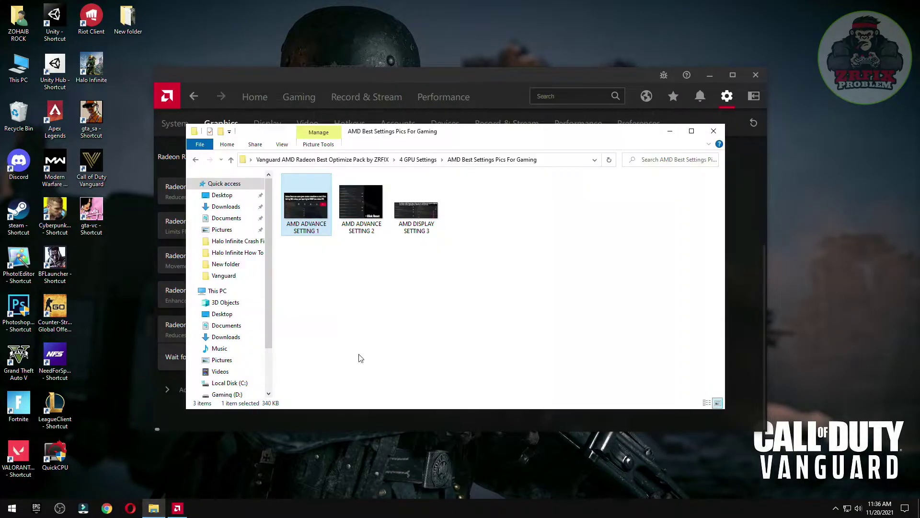
click(718, 134)
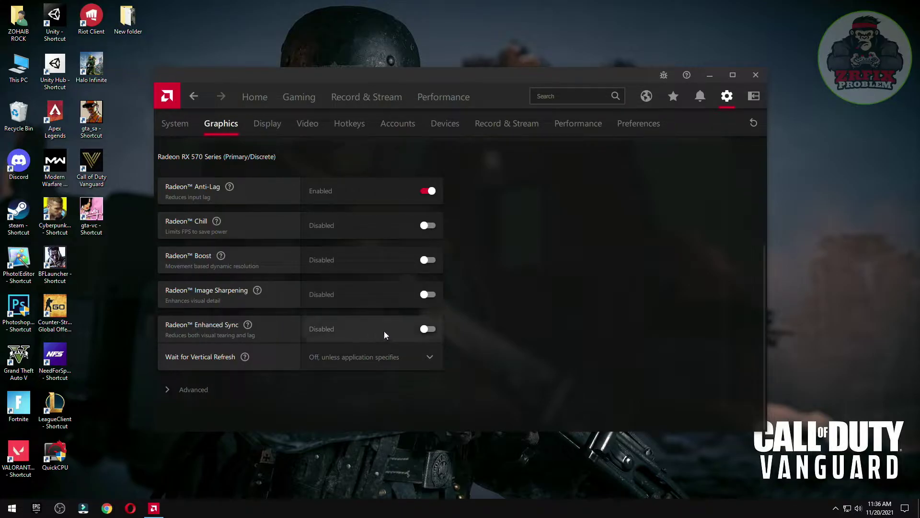
click(345, 357)
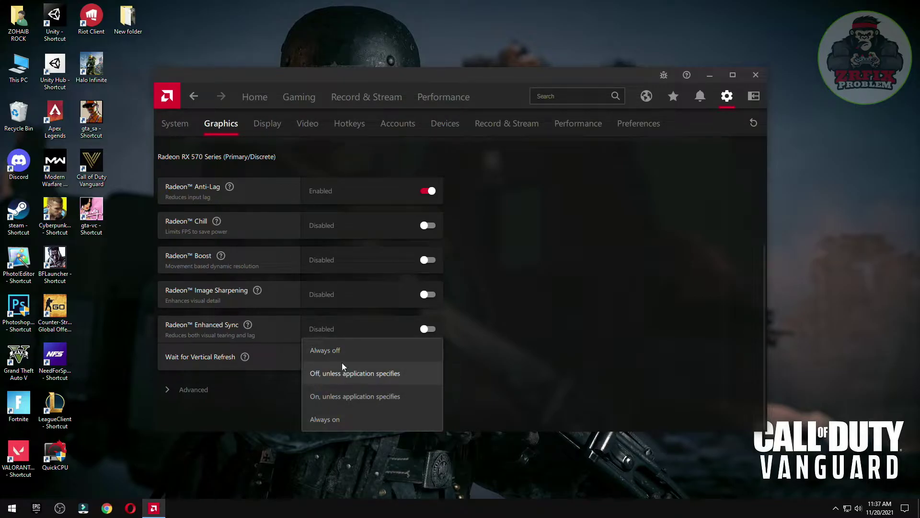
click(347, 353)
- Expand the advanced graphics options, set Texture Filtering Quality to Performance, and check the remaining options down to Reset Shader Cache
click(218, 383)
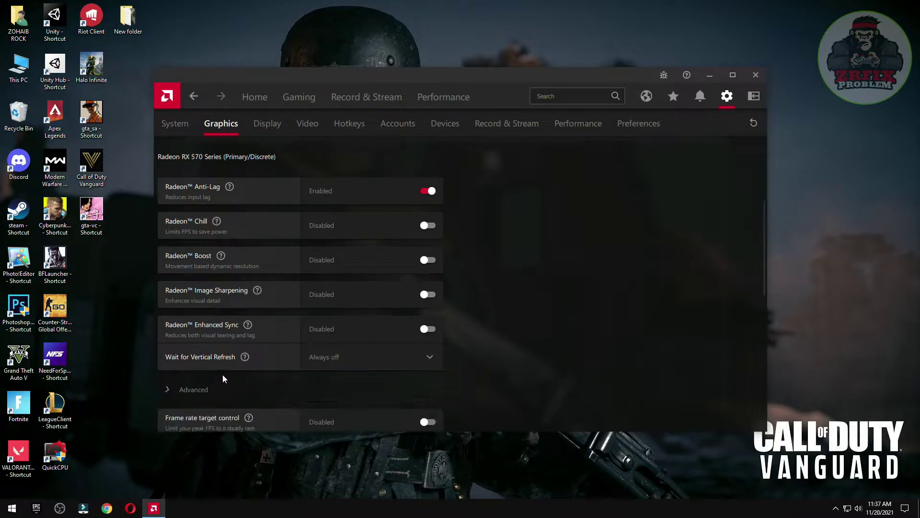
scroll(298, 329, down, 3)
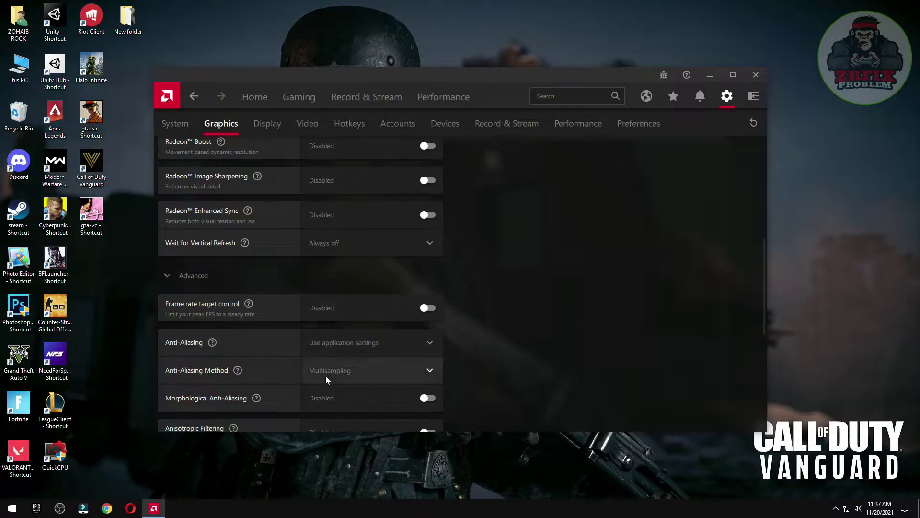
scroll(335, 379, down, 2)
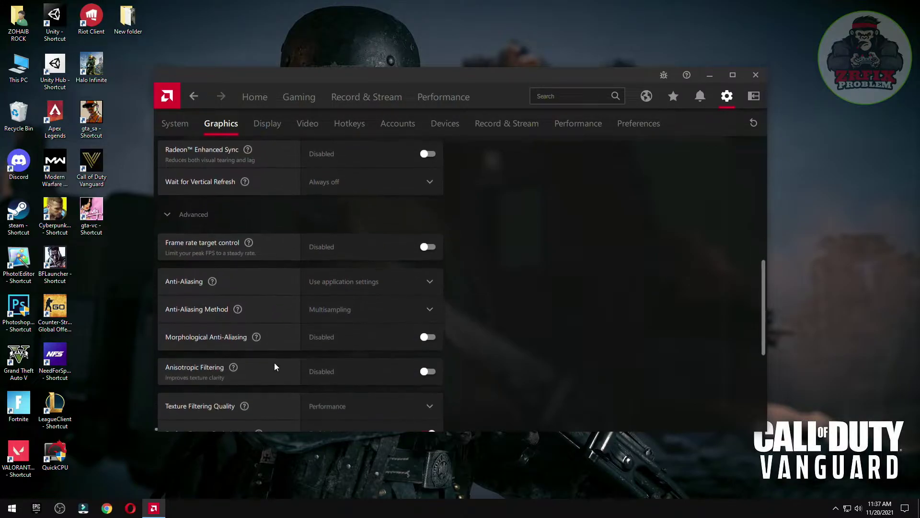
click(333, 406)
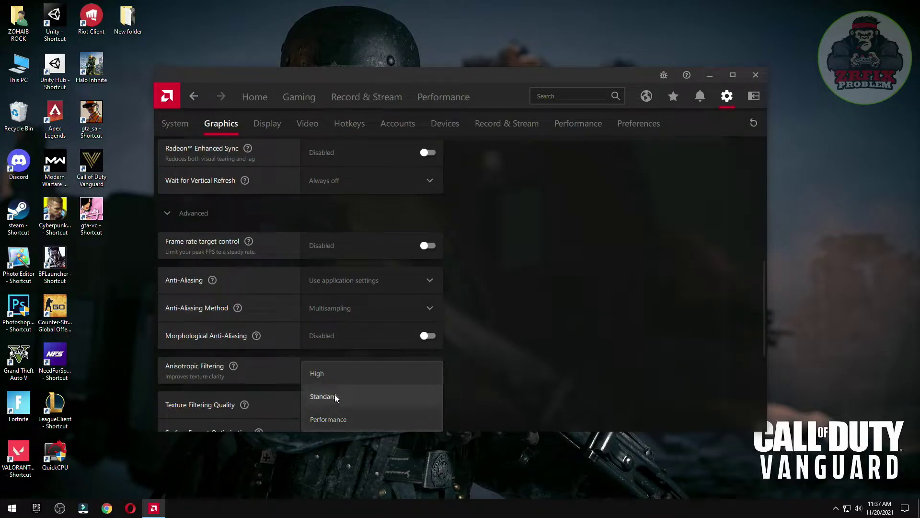
click(332, 421)
scroll(312, 393, down, 2)
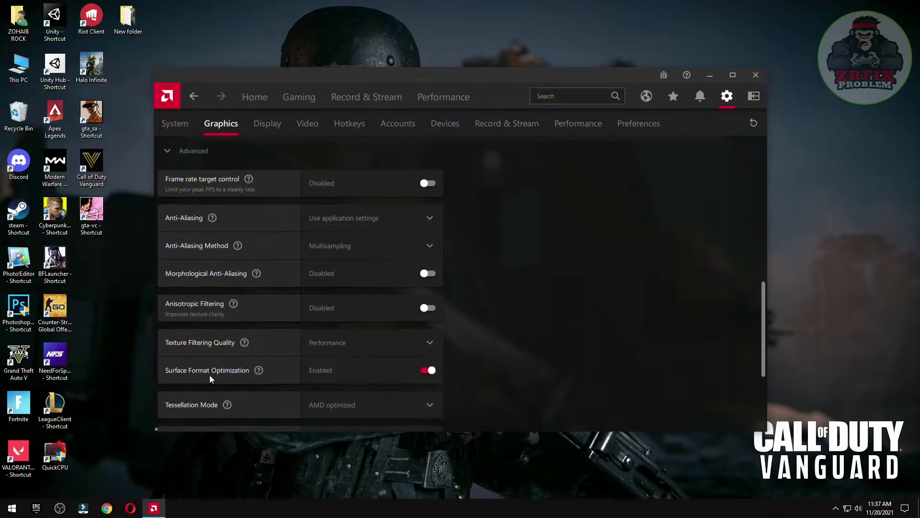
scroll(369, 393, down, 2)
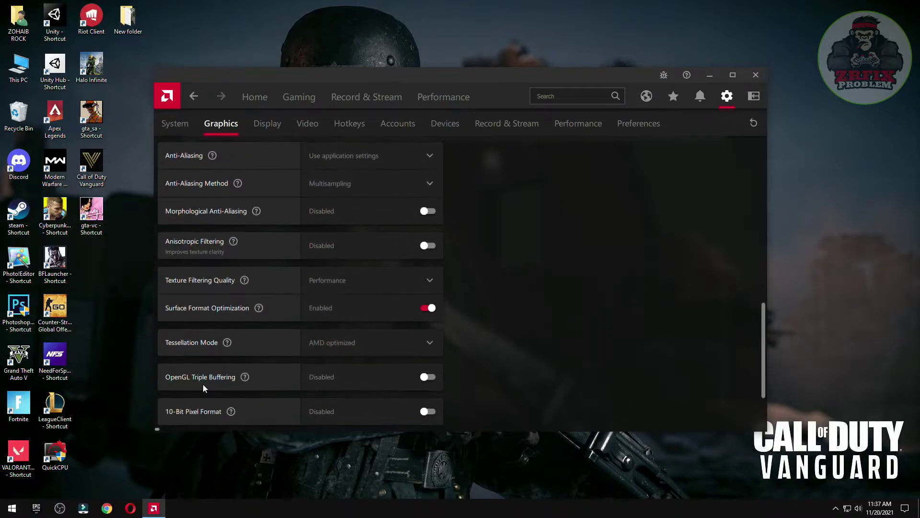
scroll(192, 403, down, 2)
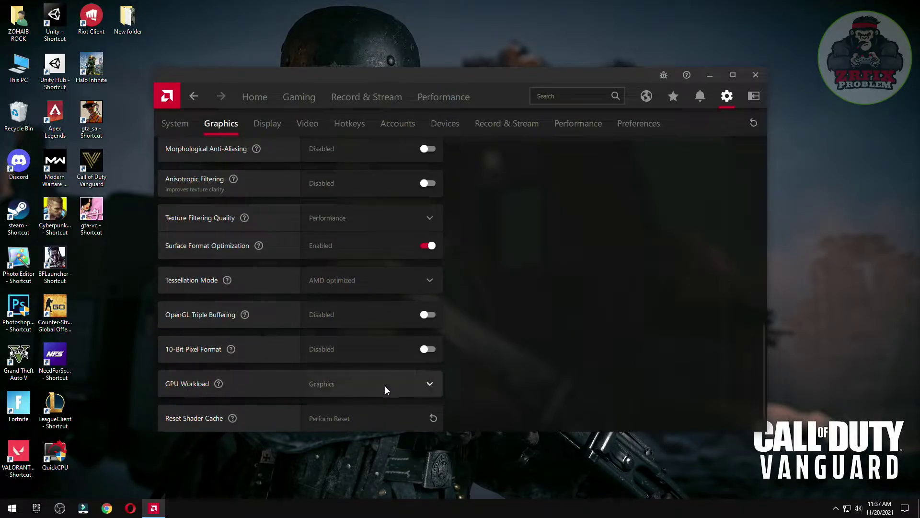
scroll(286, 392, down, 1)
- Set the Scaling Mode to Full panel in the Radeon display settings and close Radeon Software
scroll(340, 246, up, 3)
scroll(341, 249, up, 5)
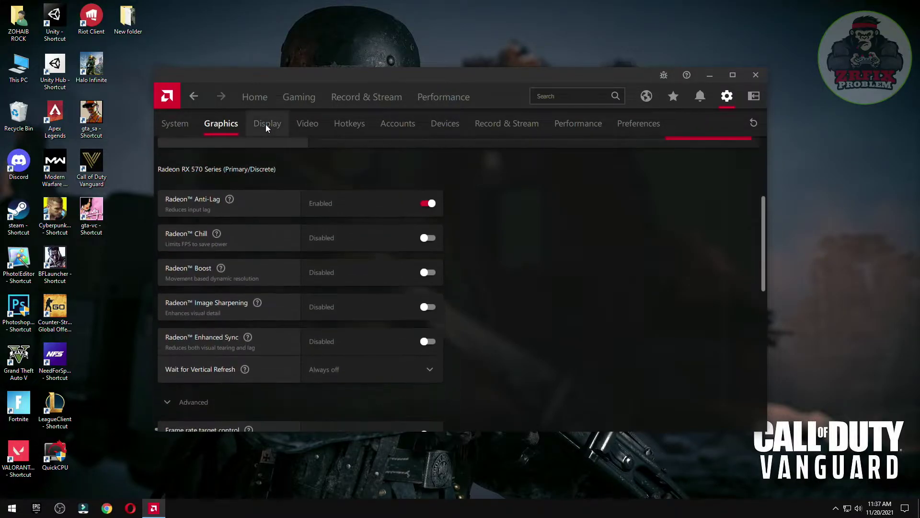
click(266, 124)
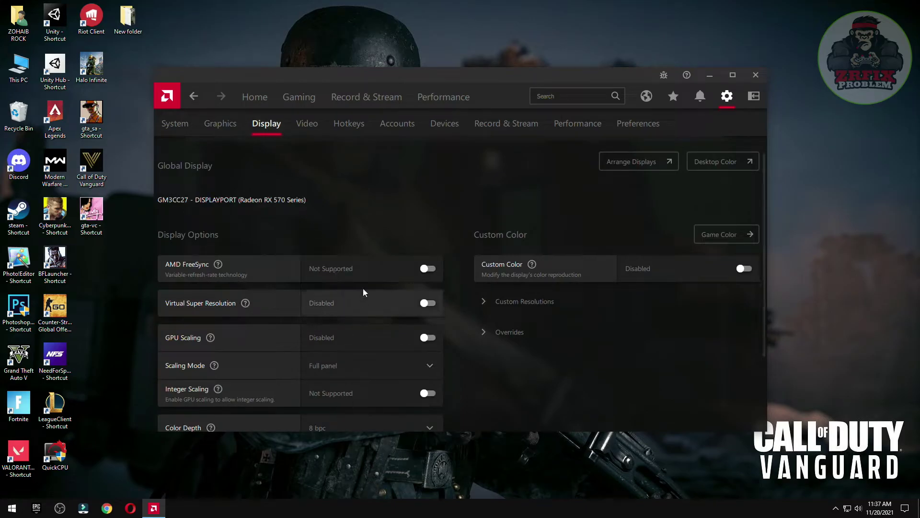
scroll(354, 293, down, 3)
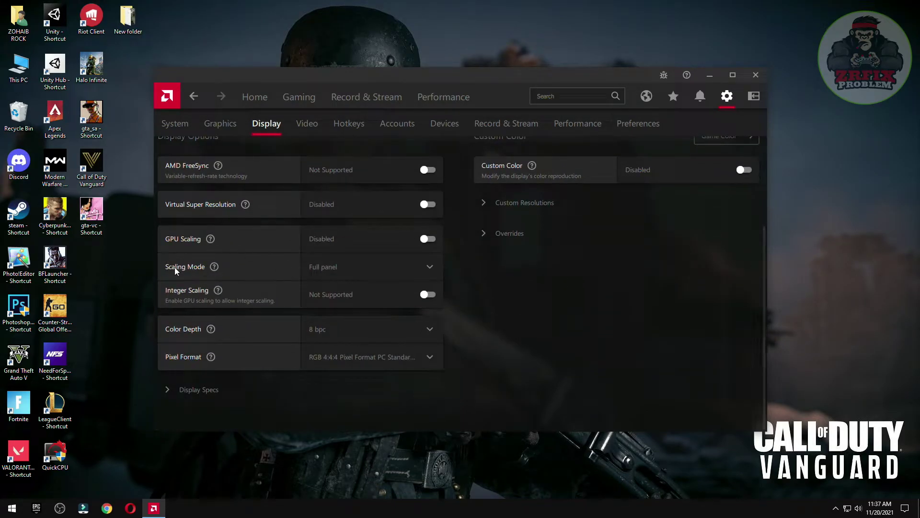
click(349, 274)
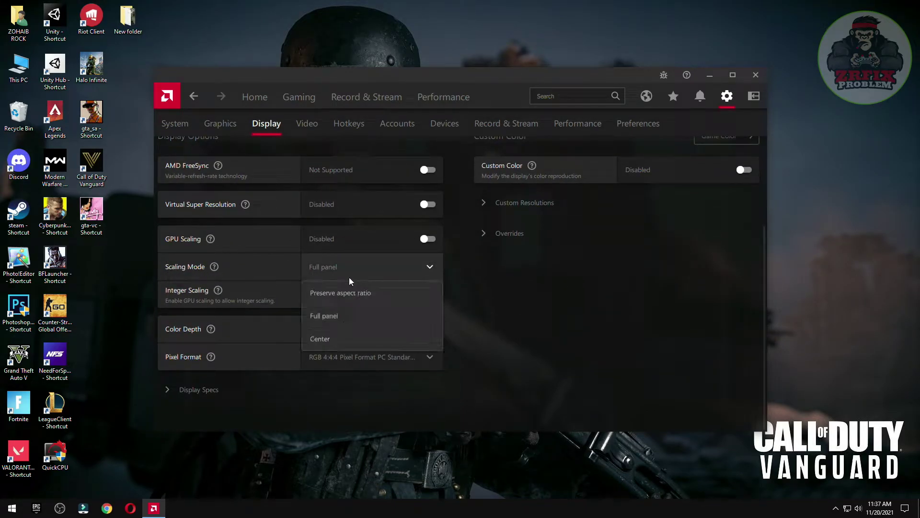
click(331, 317)
click(754, 75)
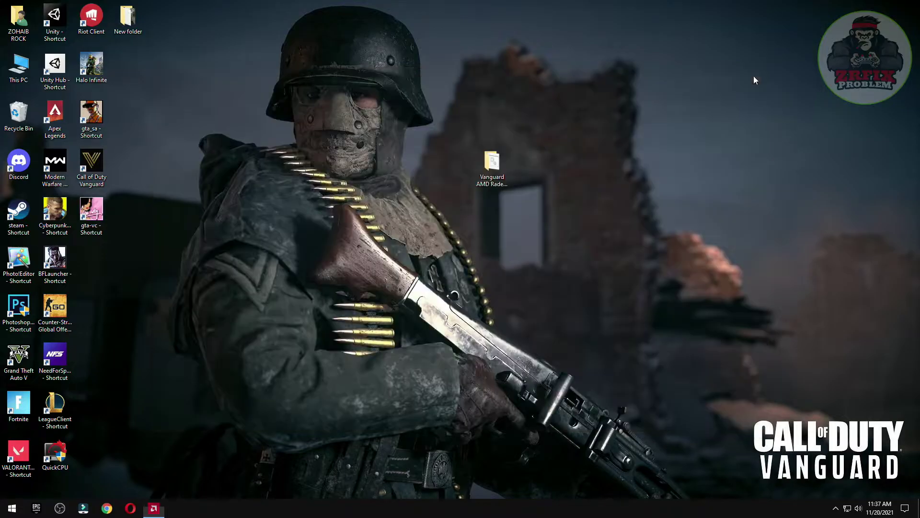
- Launch Timer Resolution from the optimize pack's 5 Input dely folder and close the folder window
double_click(484, 163)
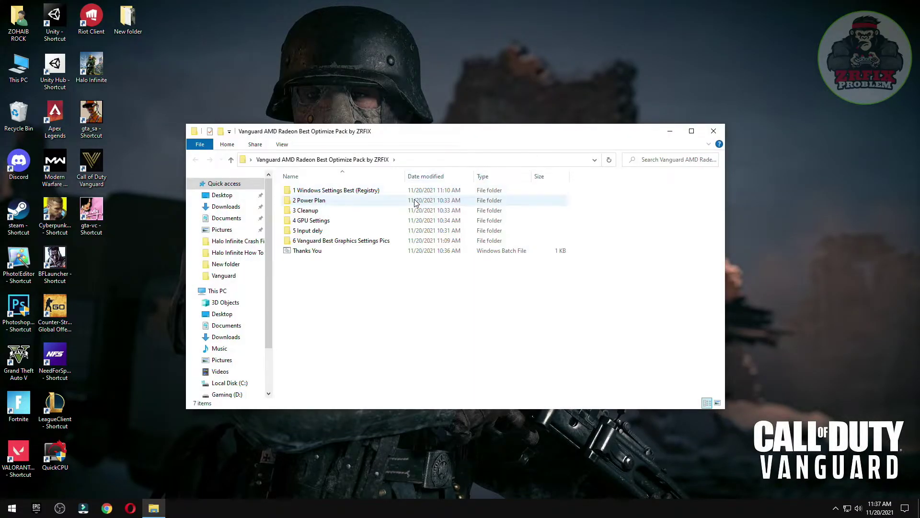
click(307, 232)
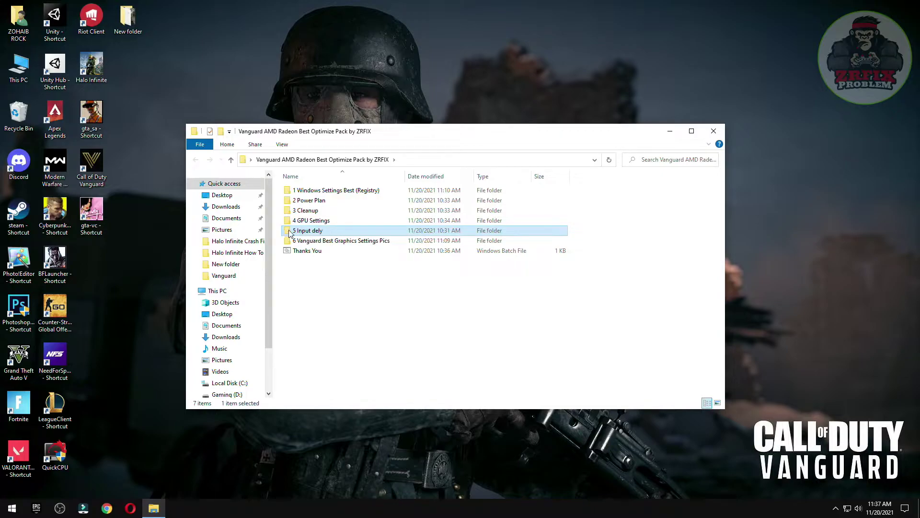
double_click(347, 234)
double_click(314, 191)
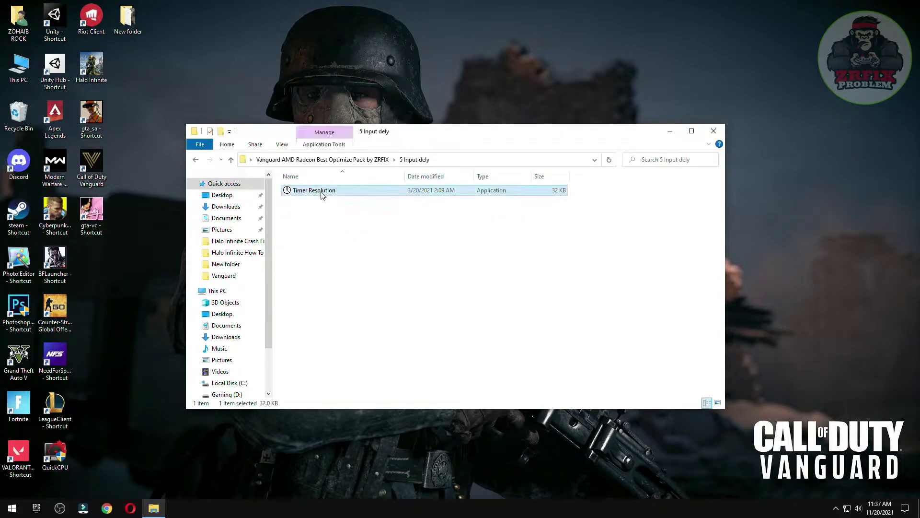
click(714, 131)
- Set the timer resolution to Maximum and leave the utility running minimized
drag(466, 209, 499, 135)
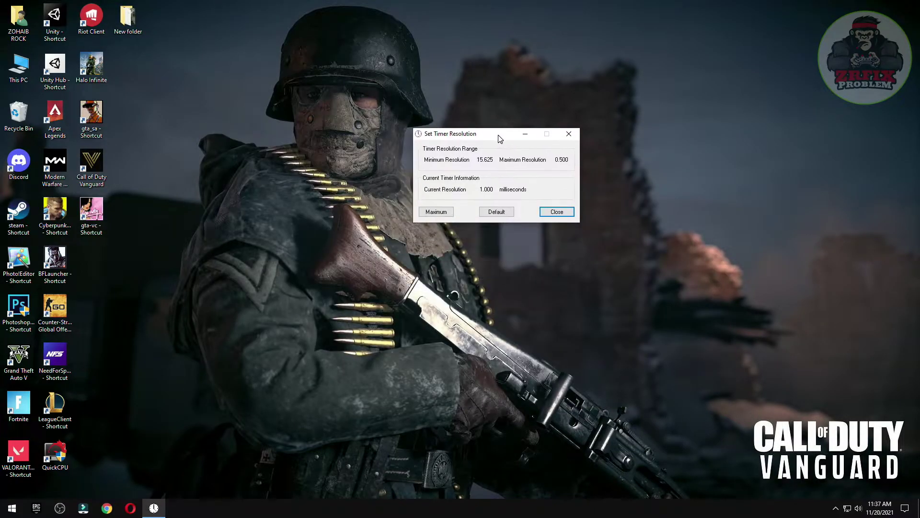
click(488, 211)
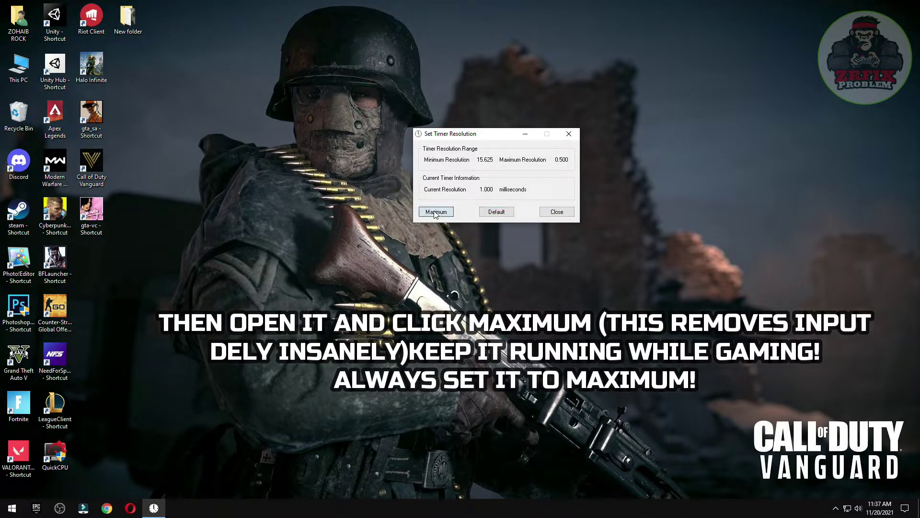
key(Tab)
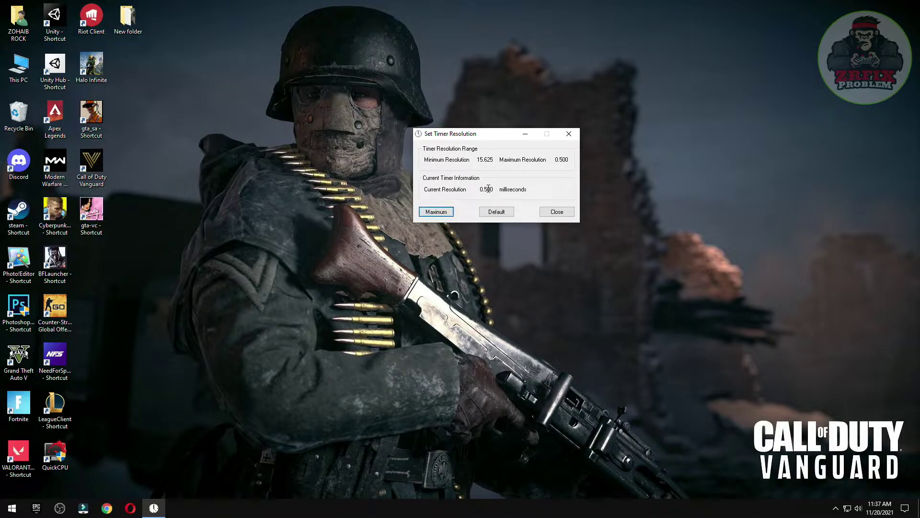
click(525, 134)
click(154, 508)
click(154, 508)
- Review the display, gameplay and quality settings pictures in the pack's 6 Vanguard Best Graphics Settings Pics folder, then close the viewer and folder
double_click(500, 185)
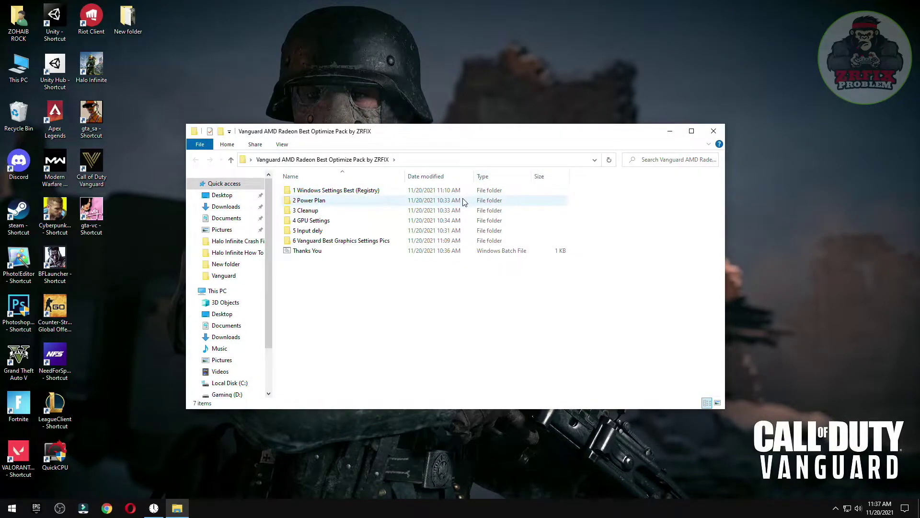
double_click(319, 240)
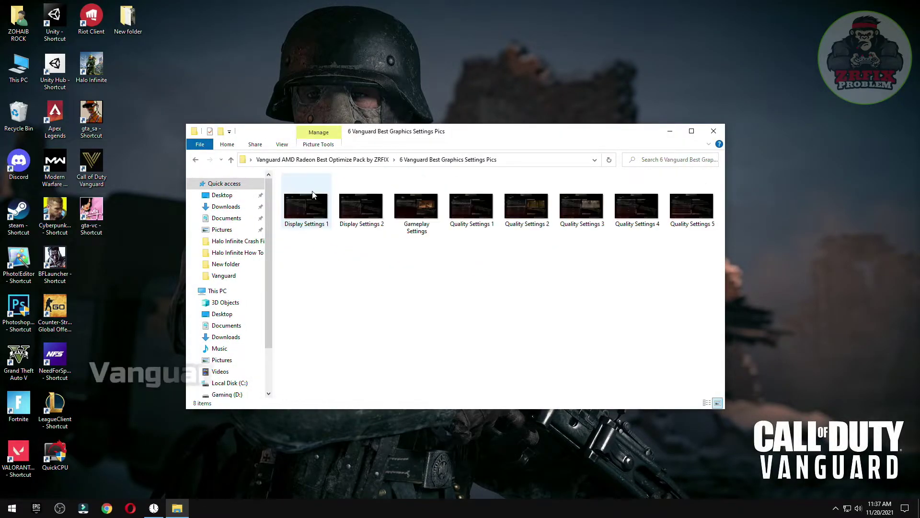
double_click(321, 213)
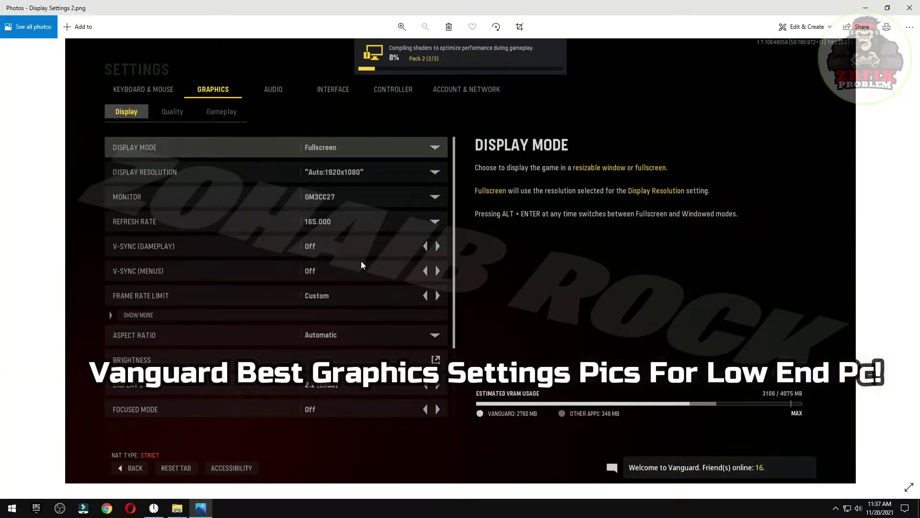
key(Right)
key(Right)
key(Right)
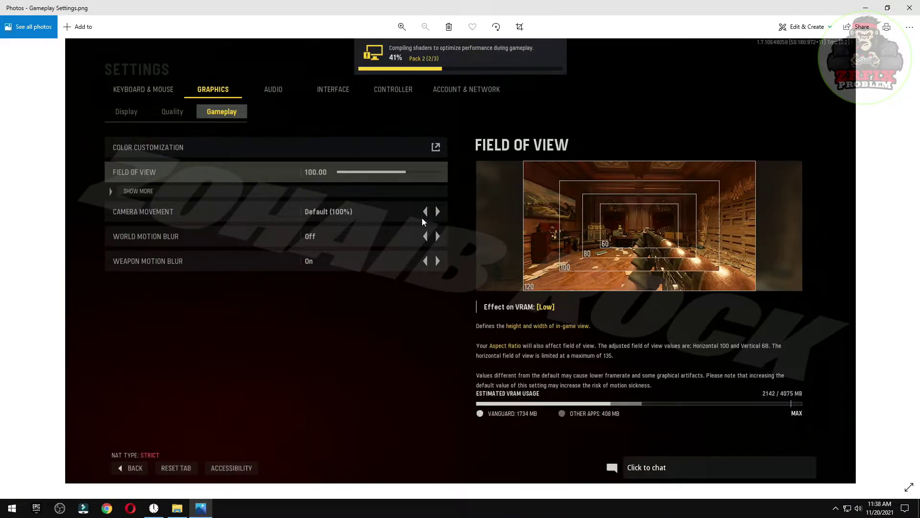
key(Right)
key(Right)
key(Right)
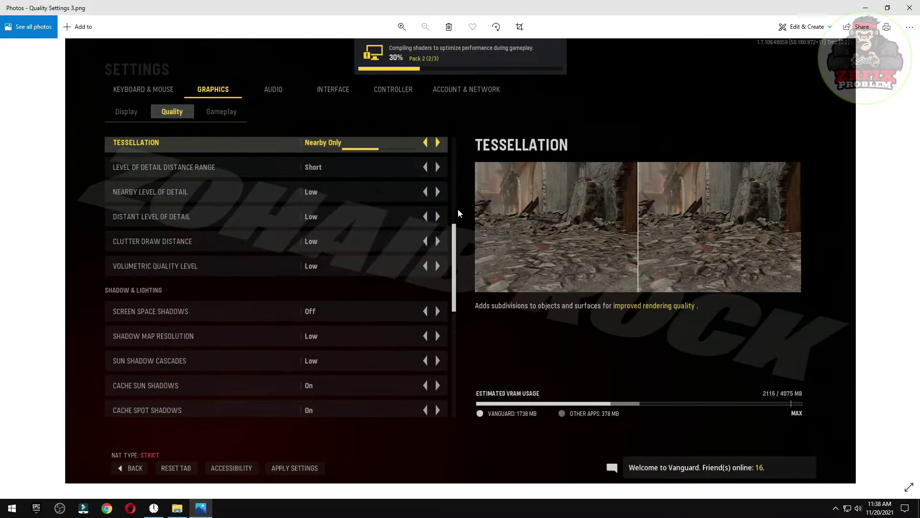
key(Right)
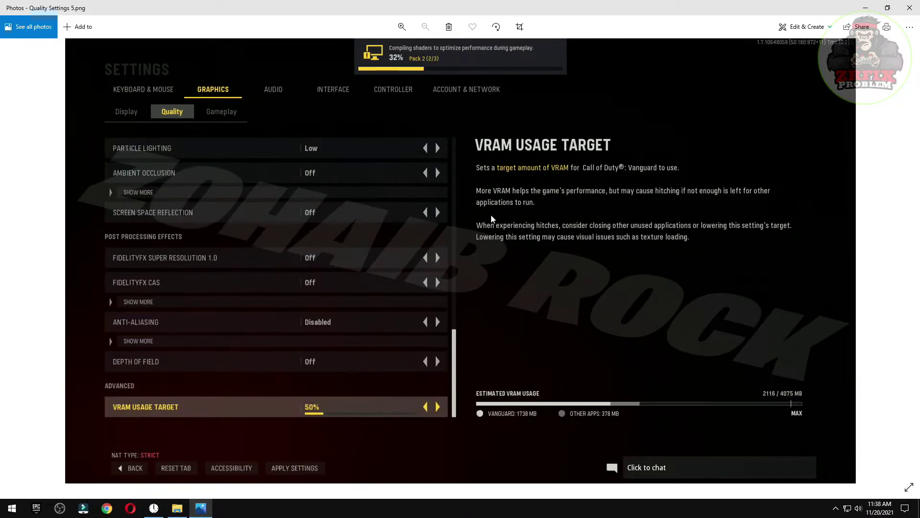
key(alt+F4)
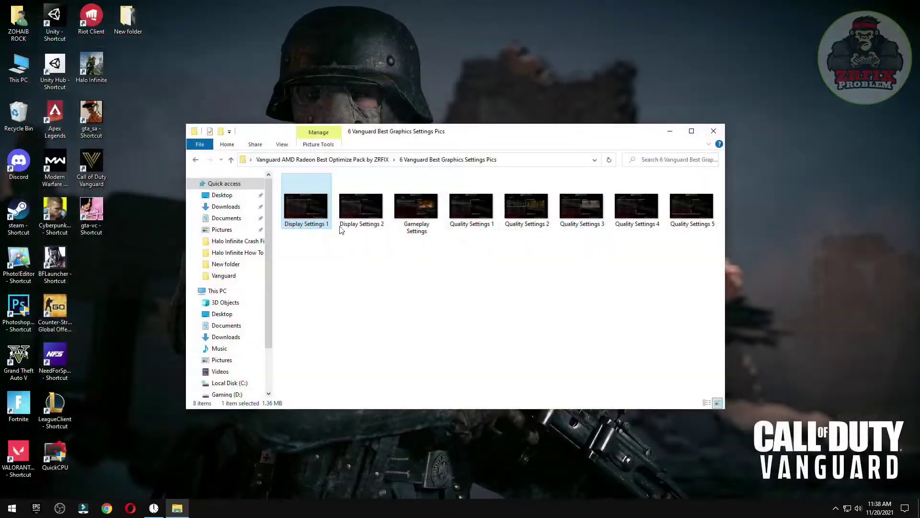
click(713, 131)
- Move the optimize pack folder into the desktop icon grid beside Halo Infinite and refresh the desktop
drag(492, 187, 128, 72)
right_click(434, 121)
click(475, 162)
- Empty the Recycle Bin and confirm the permanent deletion
right_click(11, 102)
click(41, 119)
click(550, 292)
- Check the Xbox Game Bar and Game Mode options in the Windows gaming settings and open the related Graphics settings
click(3, 512)
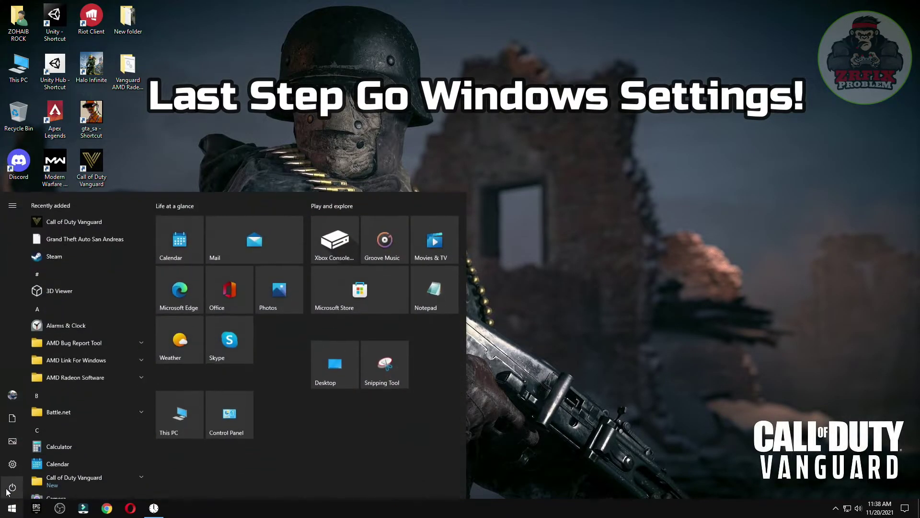
mouse_move(9, 468)
click(65, 465)
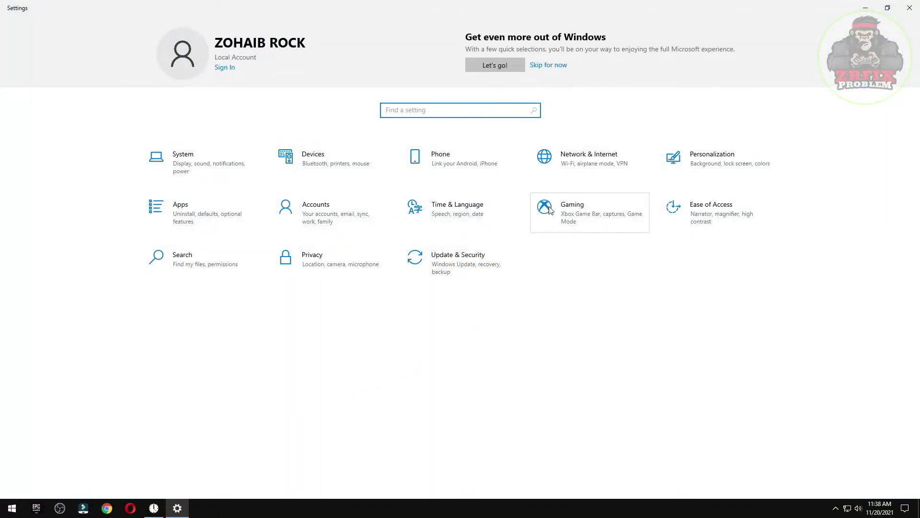
click(587, 211)
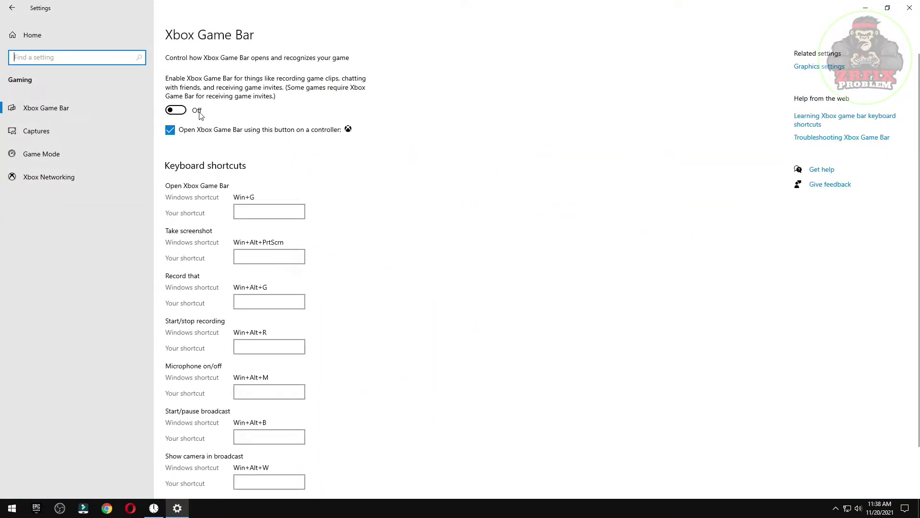
click(41, 154)
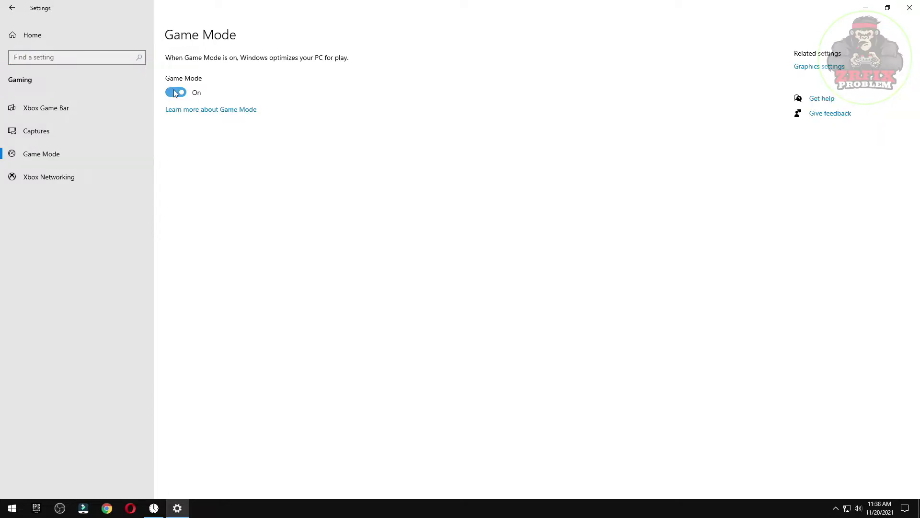
click(811, 67)
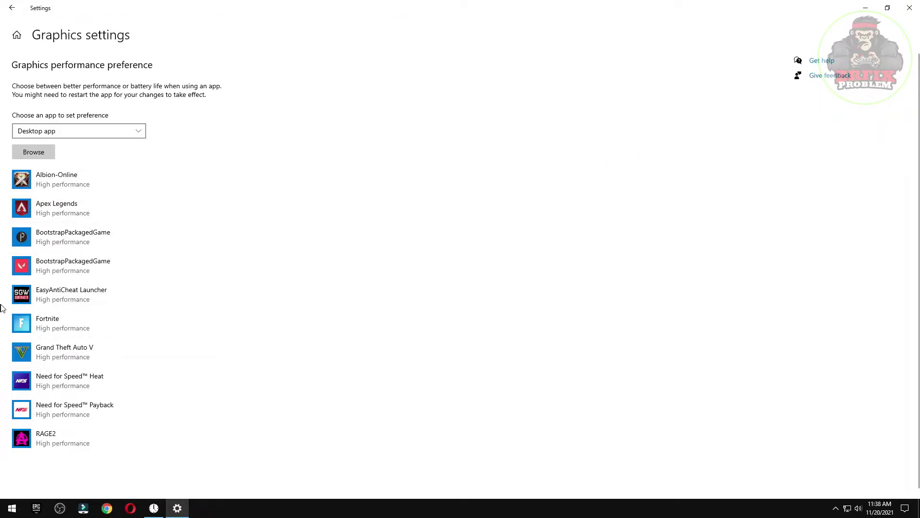
- Add Vanguard.exe from C:\Program Files (x86)\Call of Duty Vanguard to the graphics performance preference list
click(32, 152)
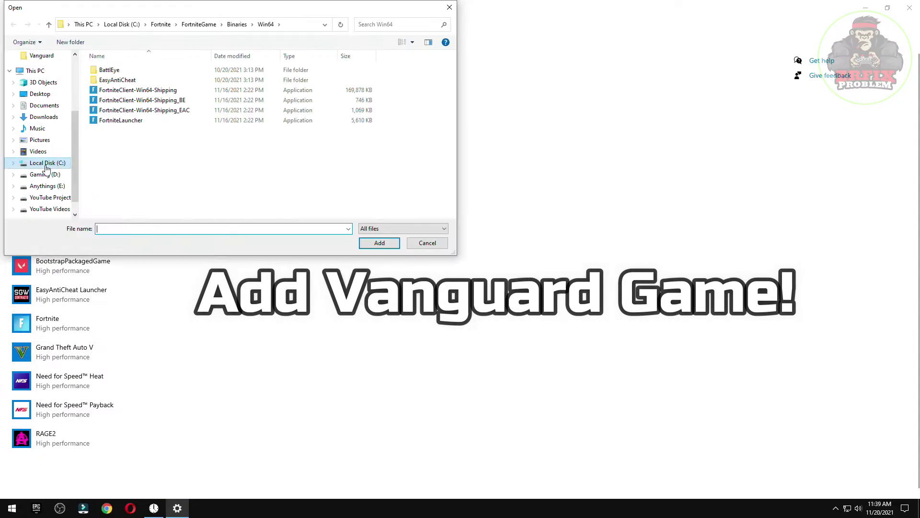
click(47, 163)
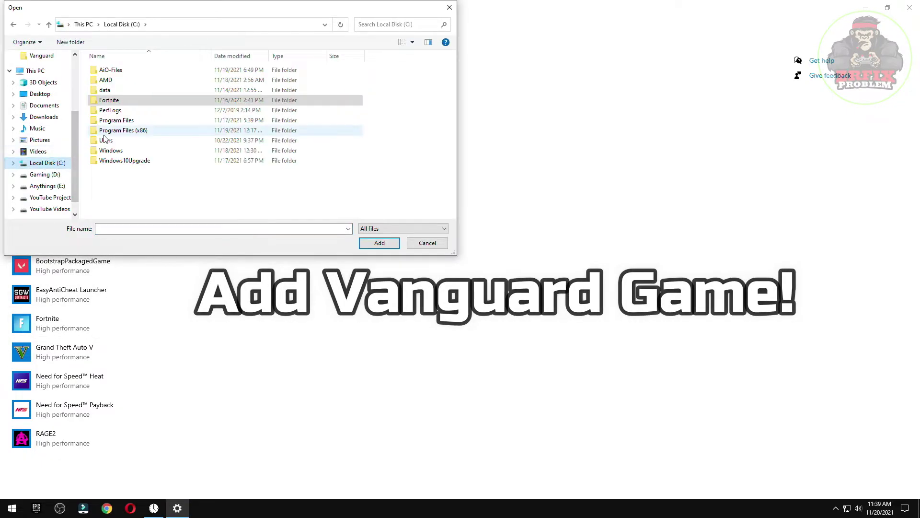
double_click(152, 135)
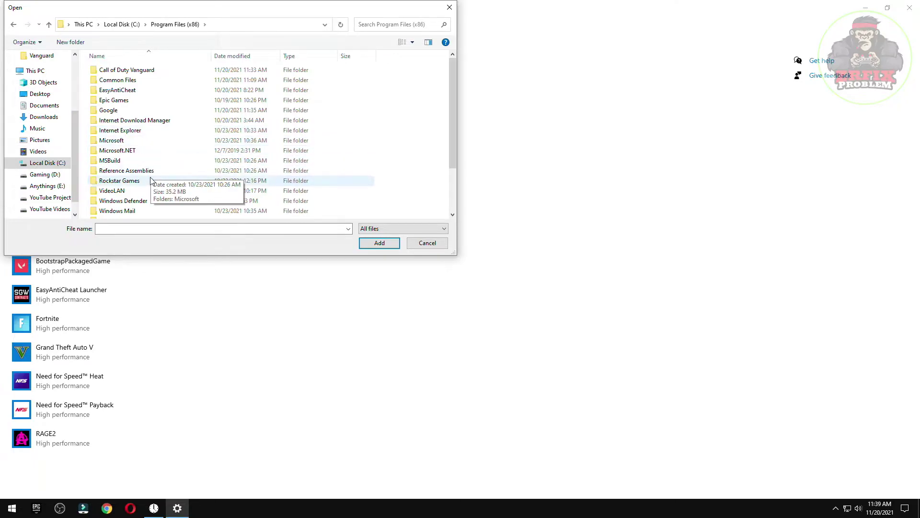
click(133, 72)
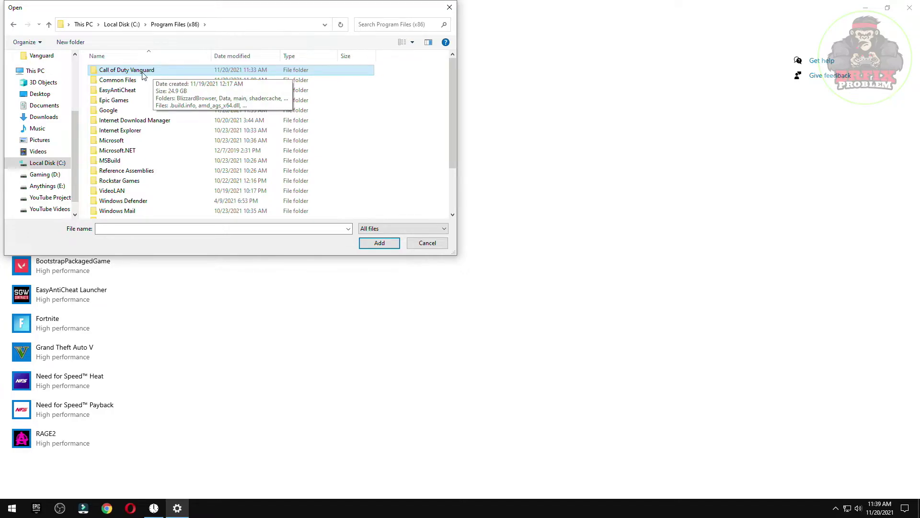
double_click(142, 72)
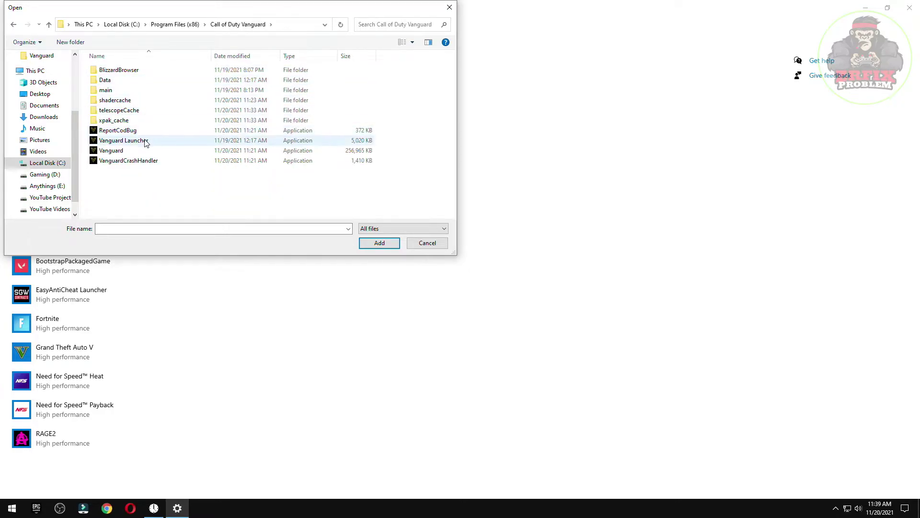
click(118, 151)
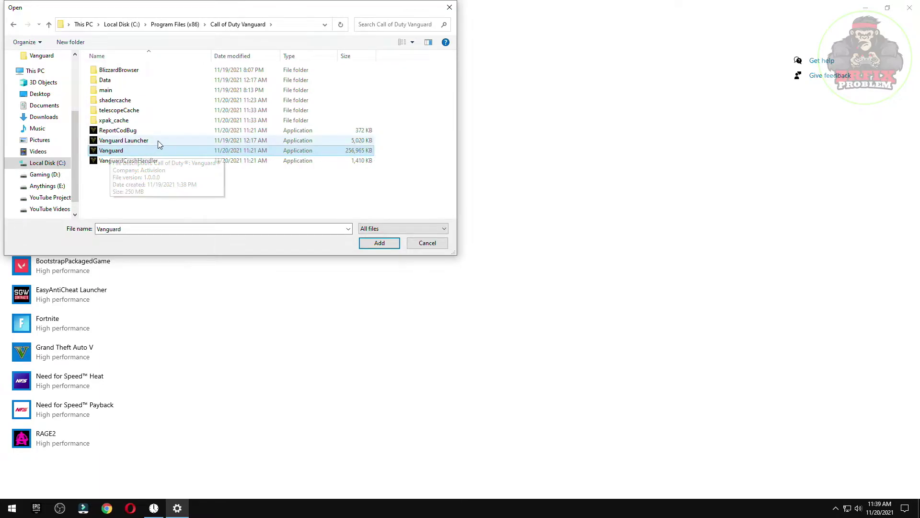
click(362, 245)
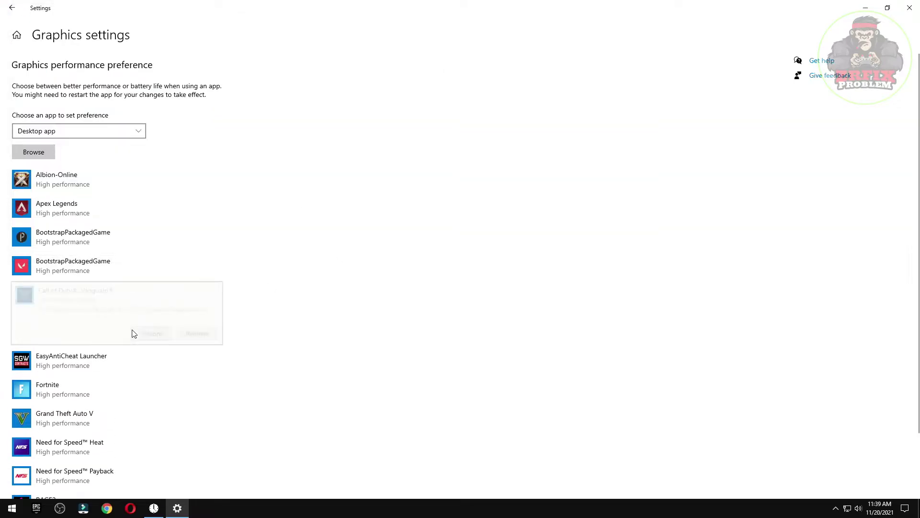
- Set the graphics preference of Call of Duty: Vanguard to High performance and save it
click(154, 335)
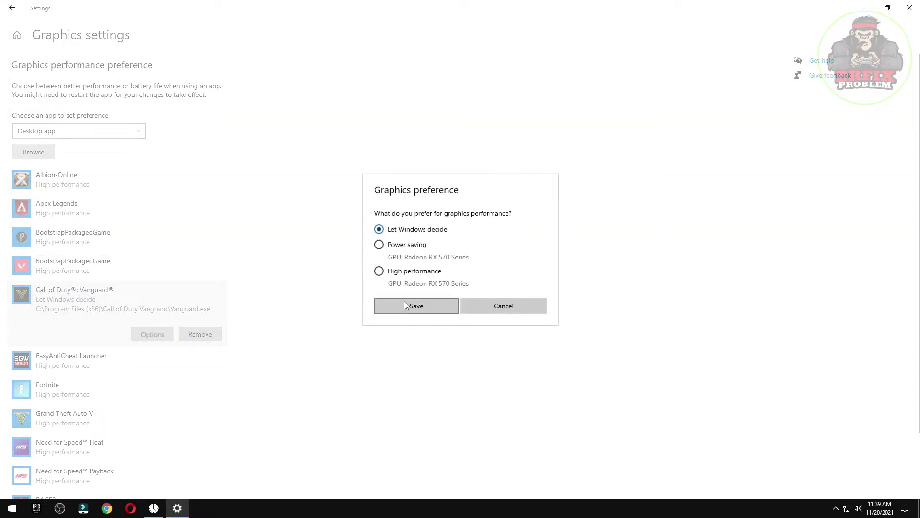
click(403, 277)
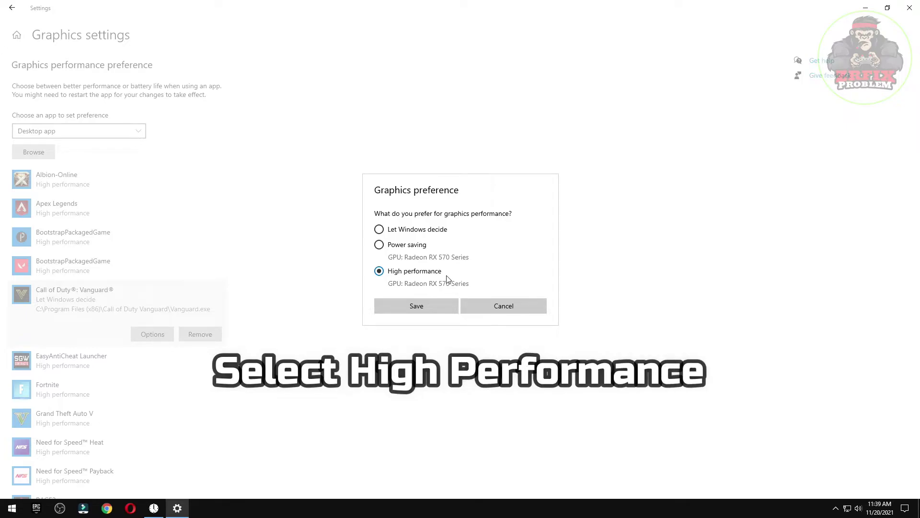
click(421, 306)
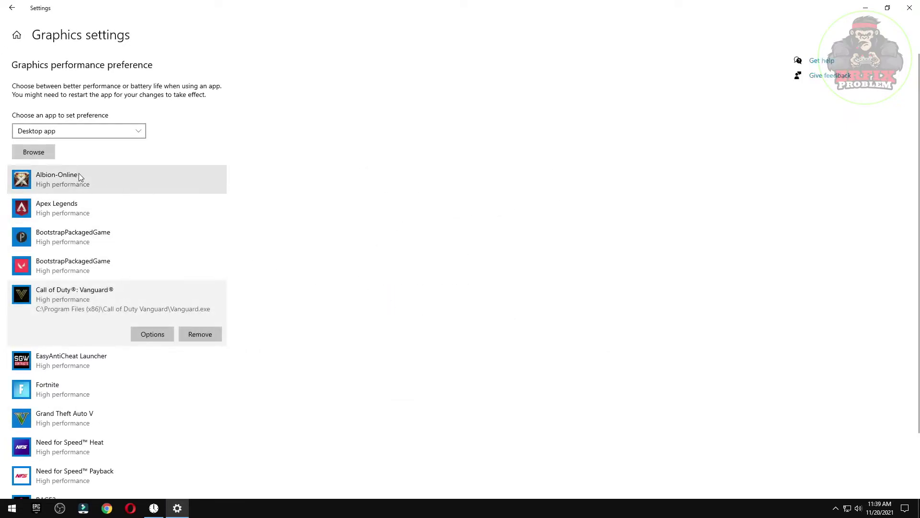
- Add Vanguard Launcher to the graphics preference list, save it as High performance, and close Settings
click(50, 152)
click(123, 140)
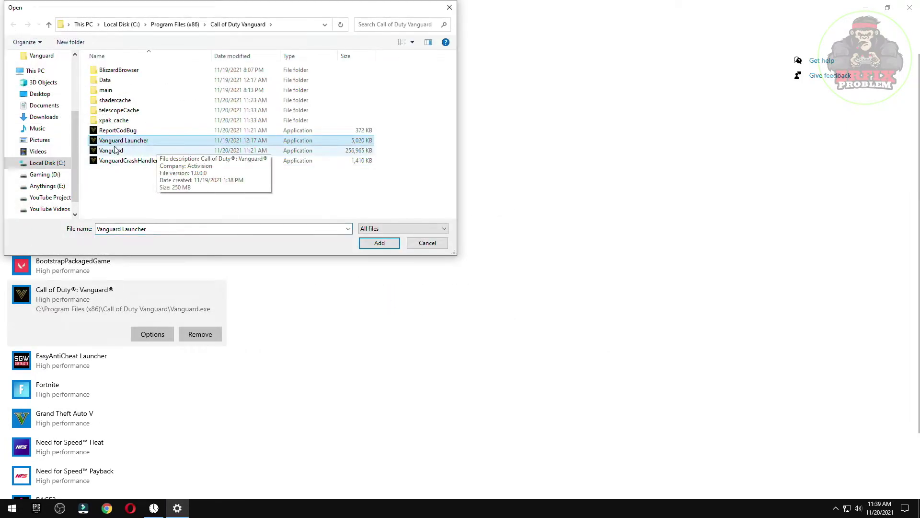
click(377, 243)
scroll(23, 405, down, 3)
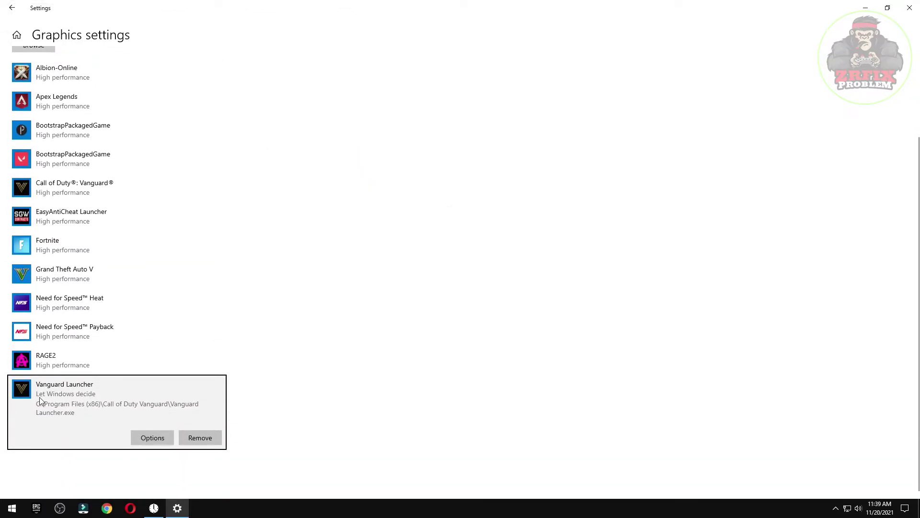
click(147, 434)
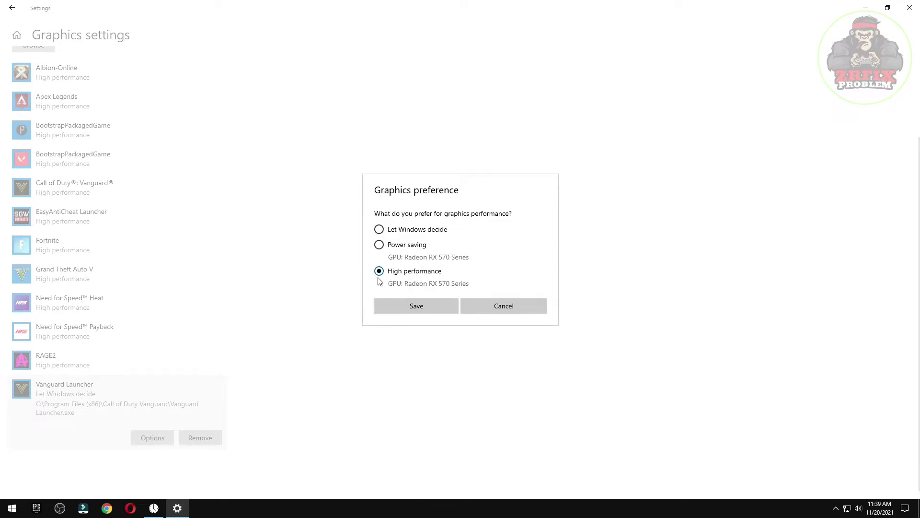
click(436, 305)
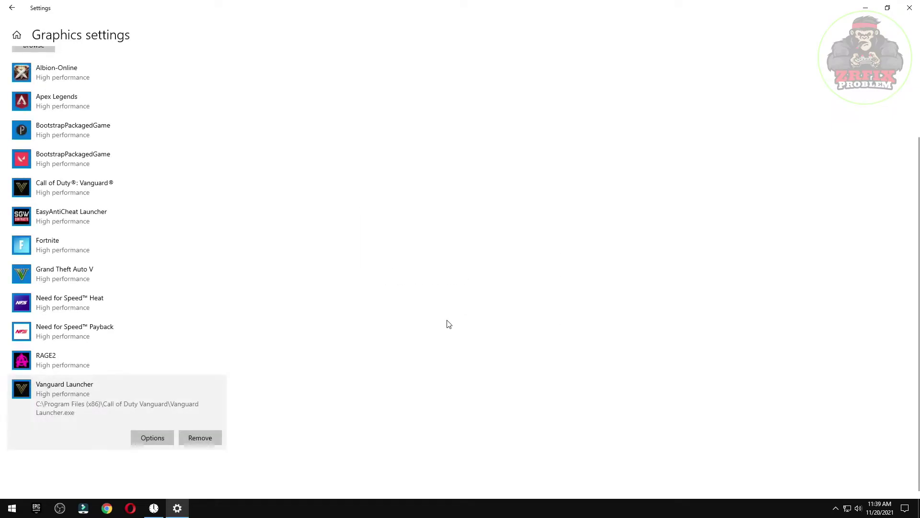
click(909, 8)
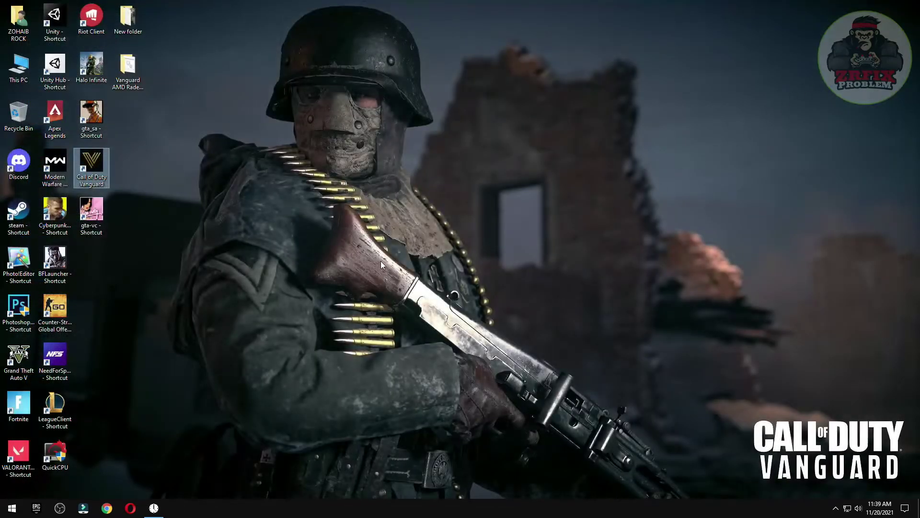
- Go to the PC's power options for a restart that applies the changes
click(11, 507)
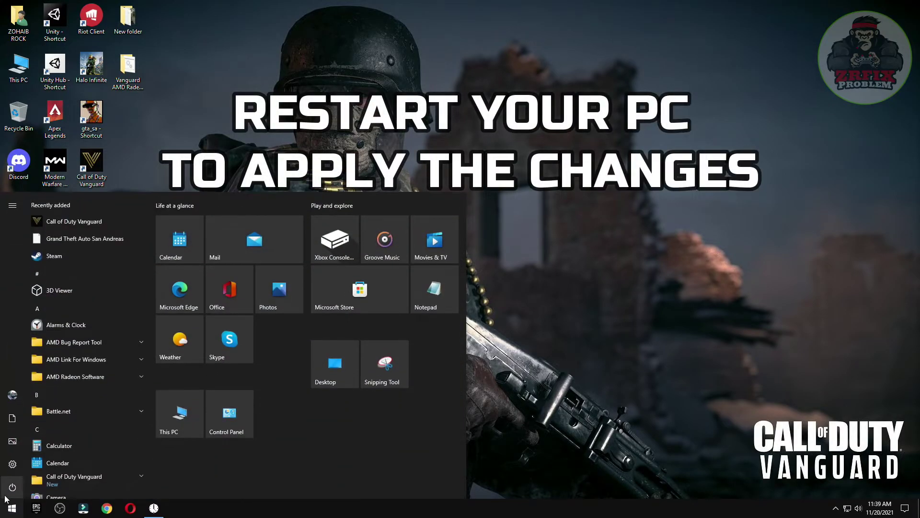
mouse_move(5, 496)
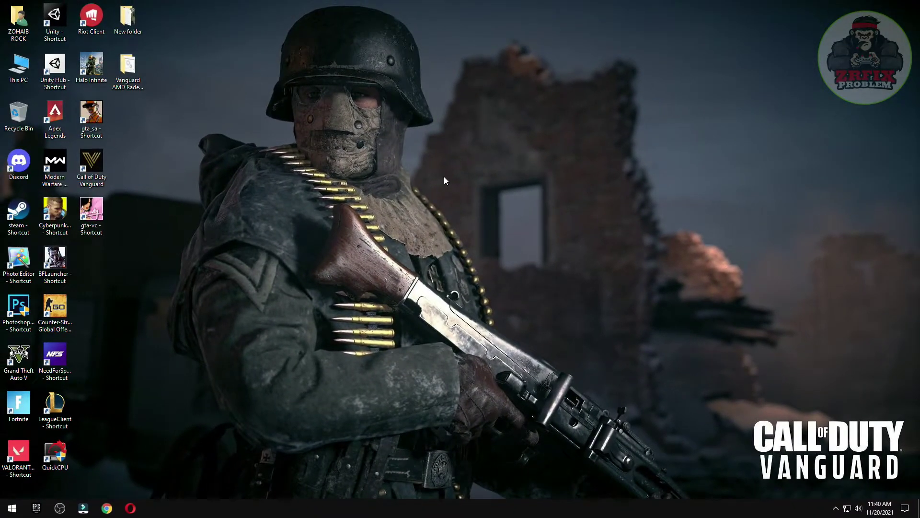
- Run Timer Resolution from the optimize pack's input delay folder, set the timer to its maximum resolution of 0.500 ms, and minimize it
double_click(143, 75)
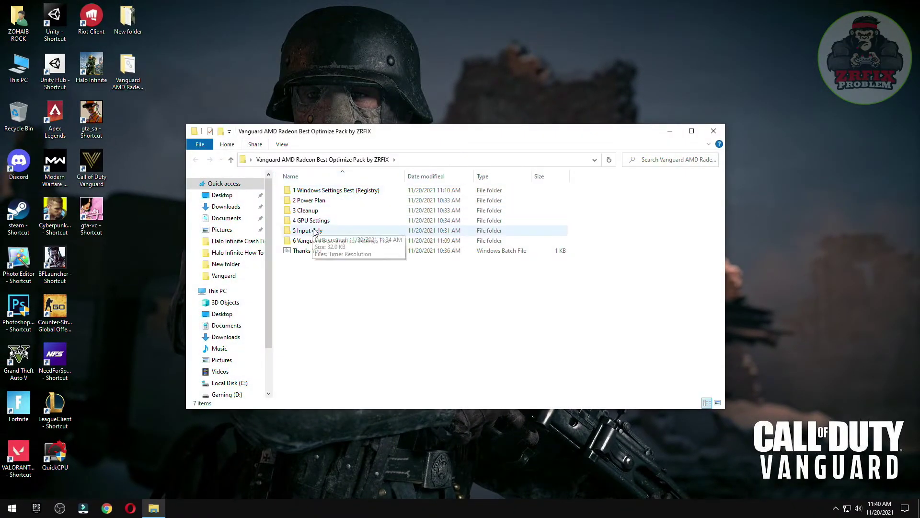
double_click(318, 232)
double_click(318, 192)
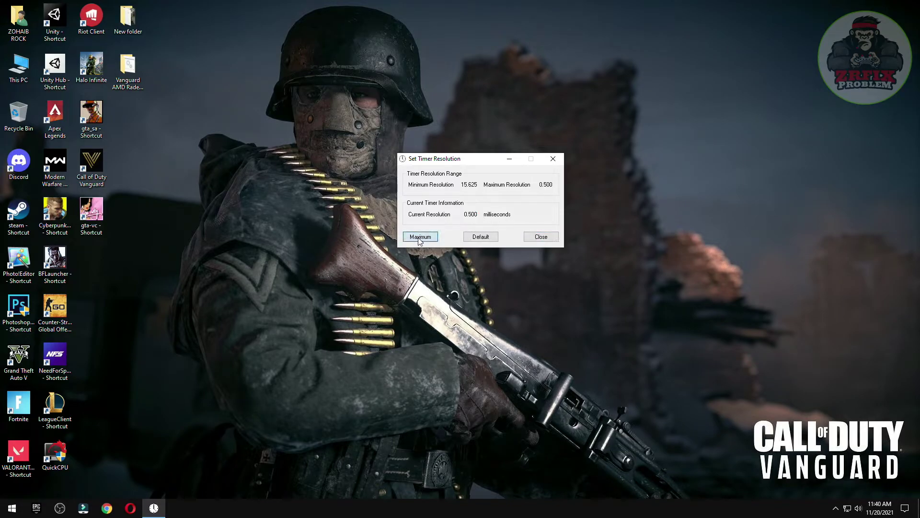
click(509, 159)
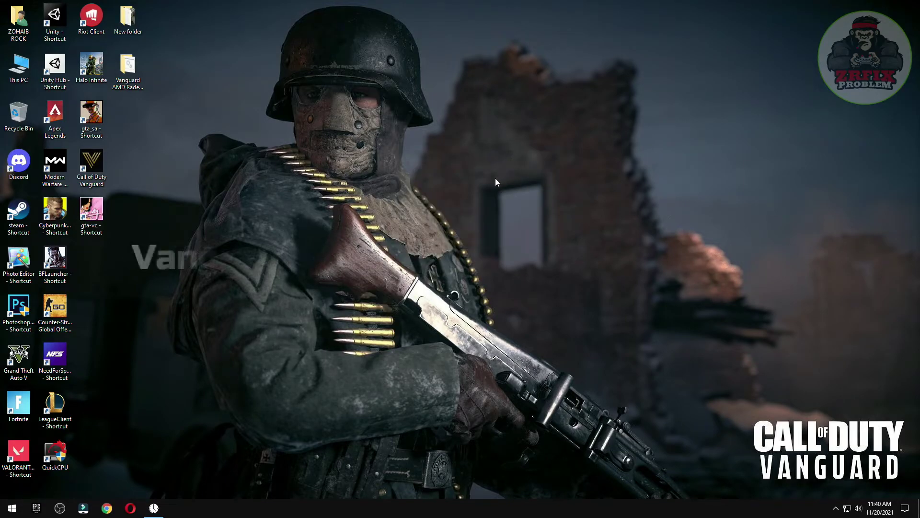
- Launch Call of Duty: Vanguard through Battle.net and open its in-game graphics settings
click(219, 182)
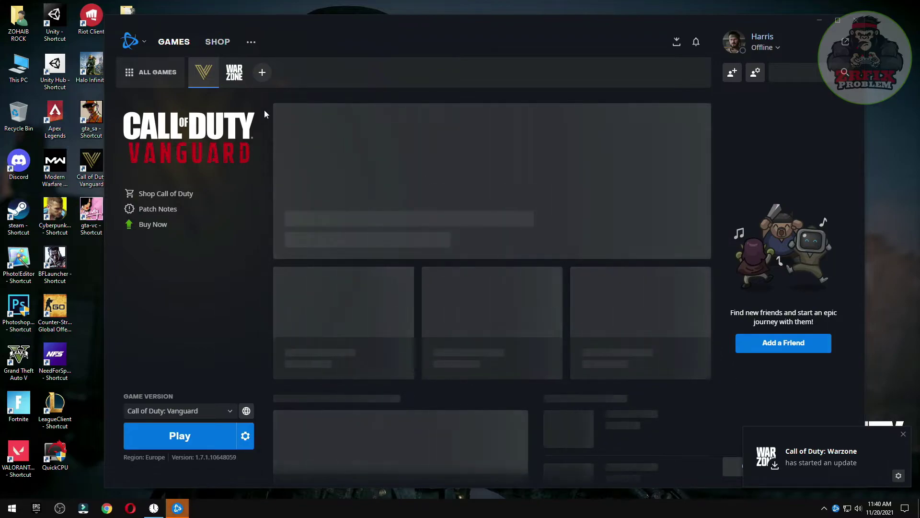
click(193, 435)
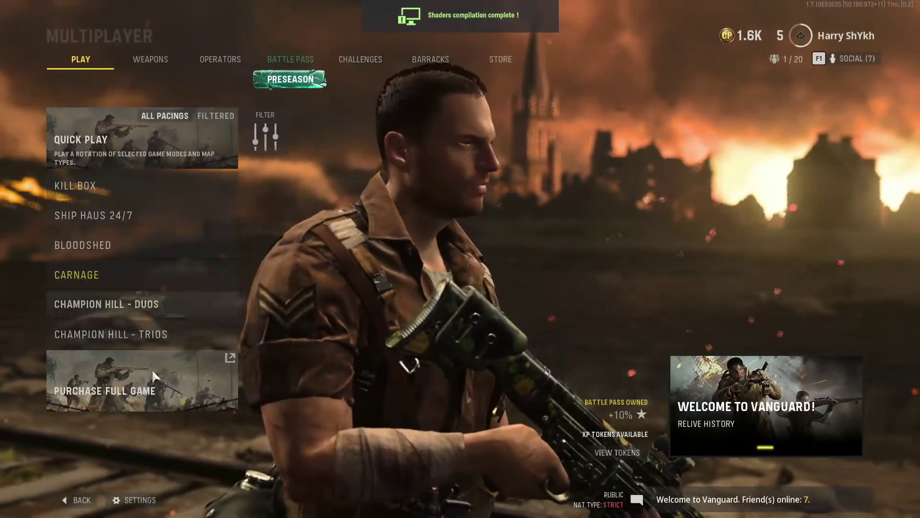
click(139, 499)
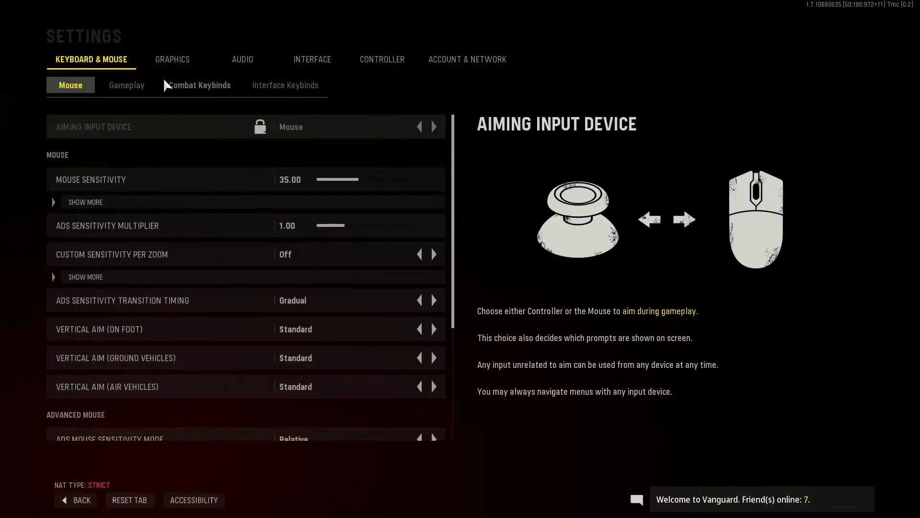
click(168, 62)
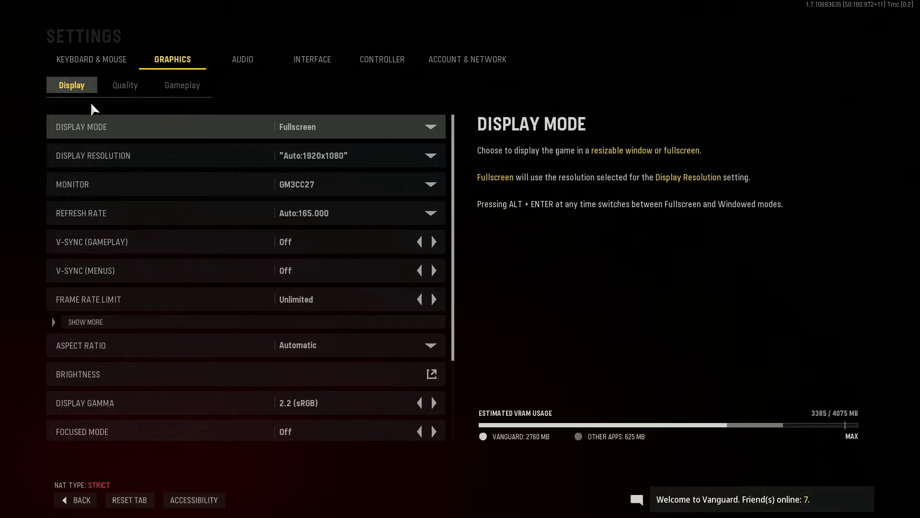
- Select Auto:165.000 as the refresh rate and check the remaining display settings down to the display adapter
click(287, 215)
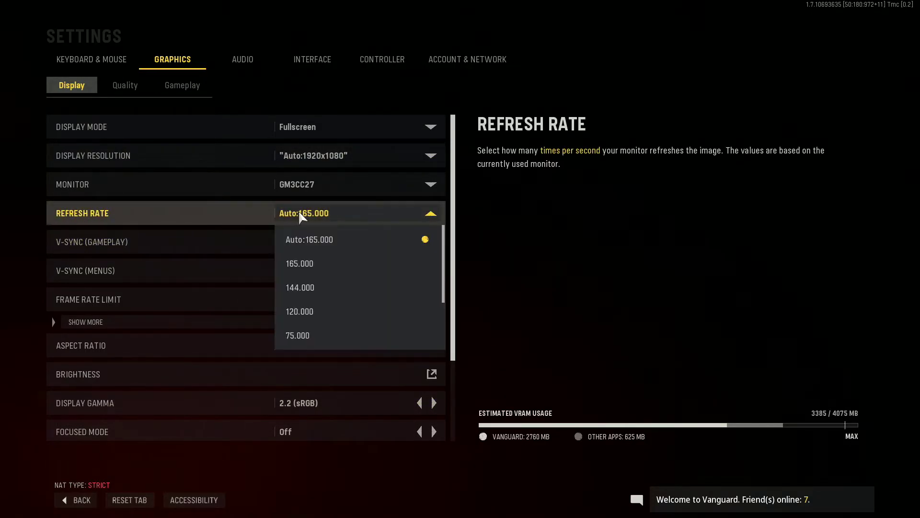
scroll(317, 239, down, 1)
scroll(329, 326, down, 2)
scroll(333, 273, up, 3)
scroll(328, 288, up, 1)
click(334, 236)
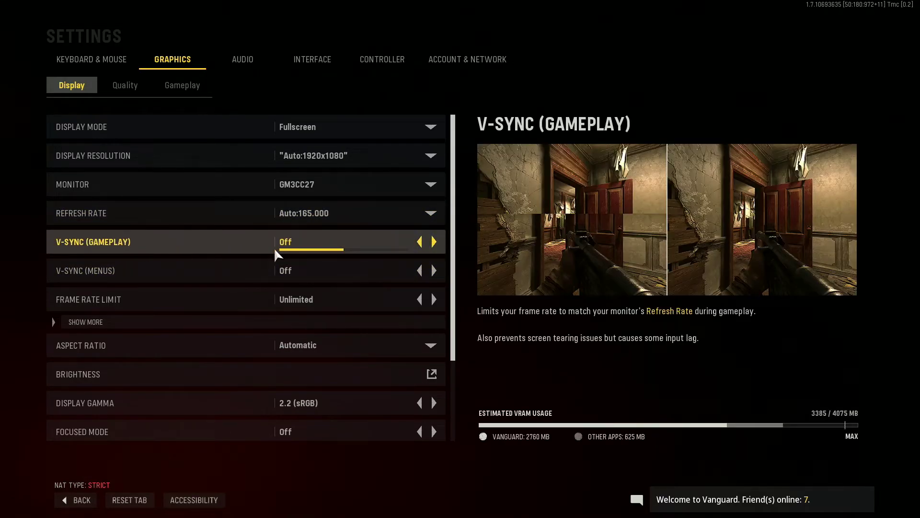
scroll(372, 364, down, 1)
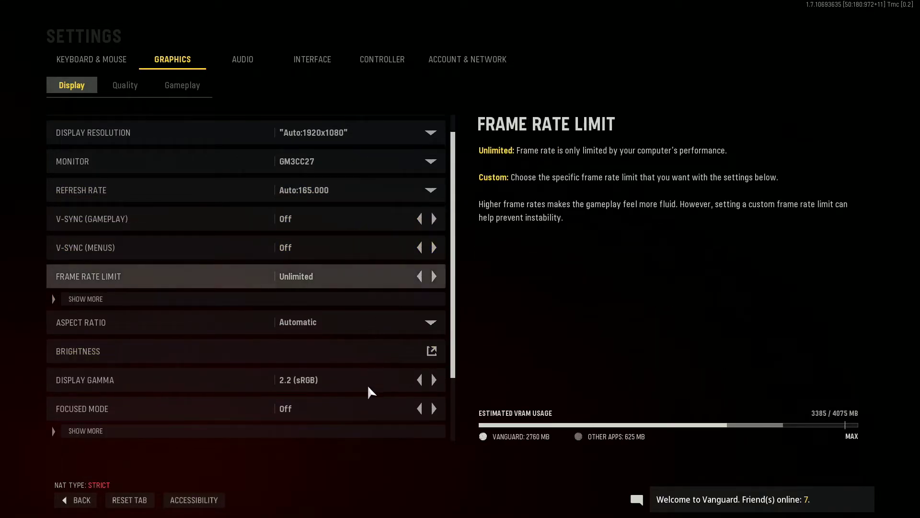
scroll(336, 374, down, 2)
scroll(324, 383, down, 2)
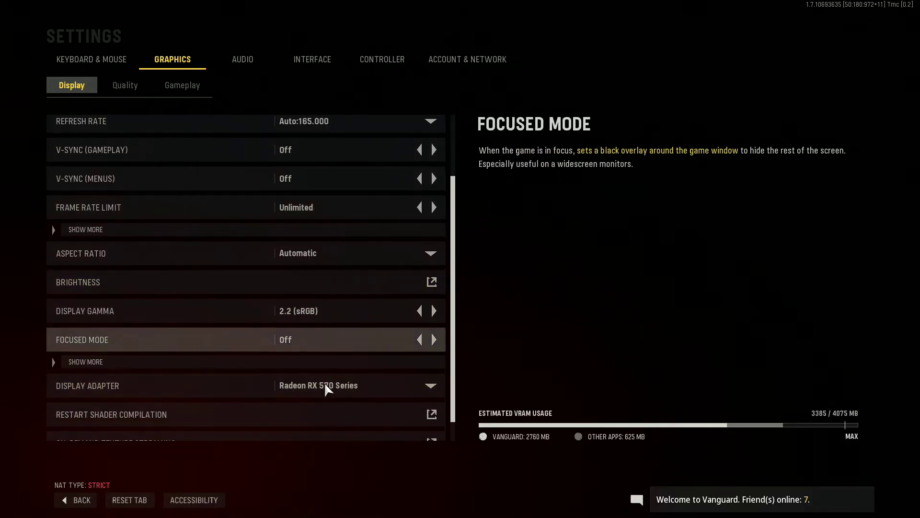
- Set texture resolution, anisotropic filtering and particle quality level to Very Low, and particle resolution and shader quality to Low
click(126, 89)
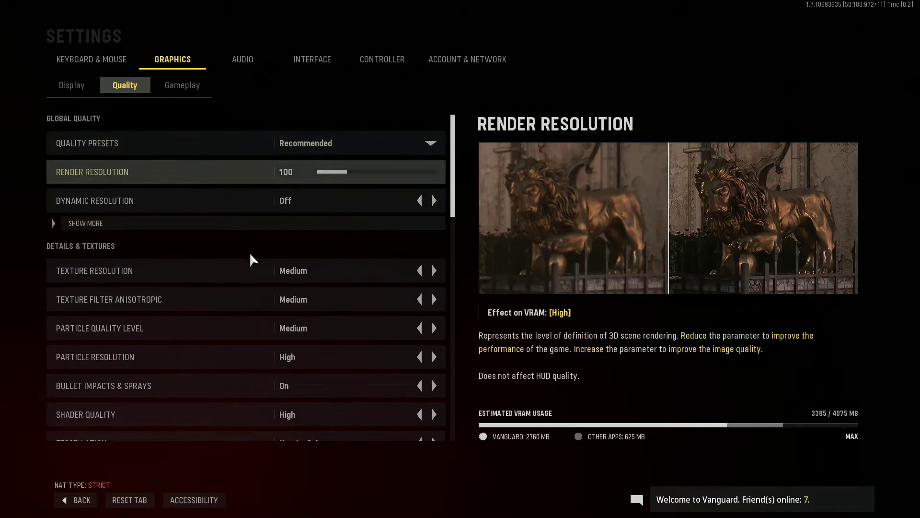
click(420, 270)
click(420, 270)
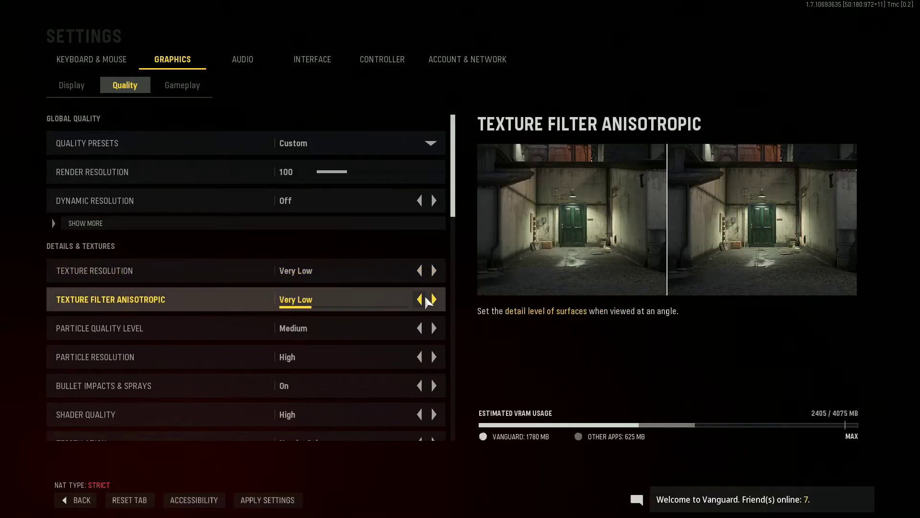
click(420, 328)
click(420, 357)
click(419, 414)
- Turn tessellation off and set the level of detail distance range to Short
scroll(416, 387, down, 1)
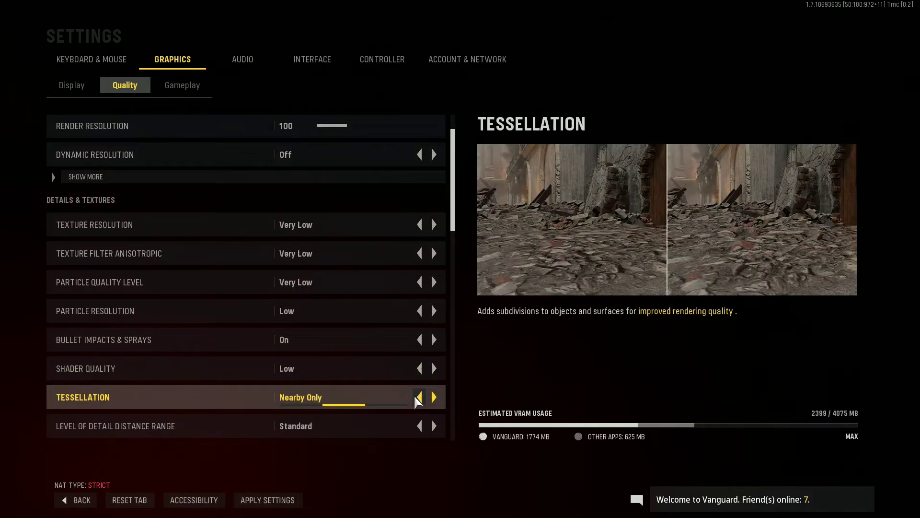
click(419, 396)
scroll(416, 392, down, 1)
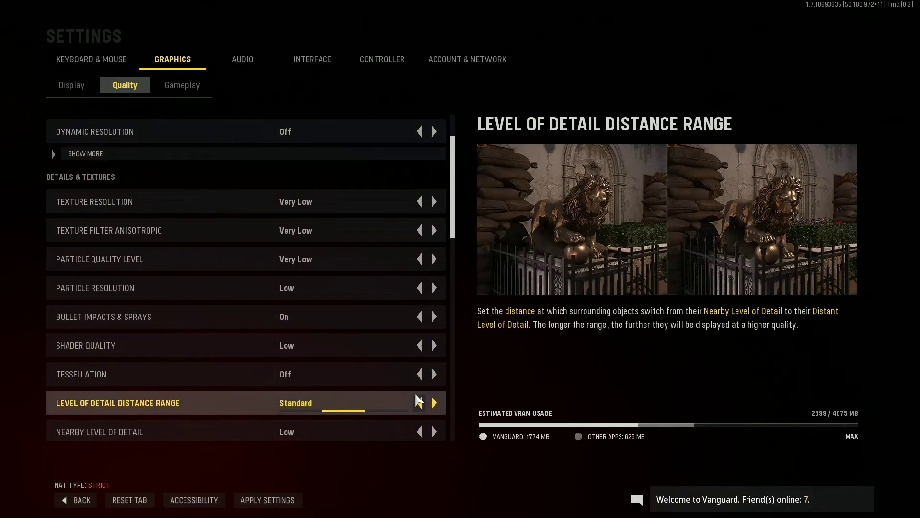
click(420, 403)
- Set the clutter draw distance and the volumetric quality level to Low
scroll(420, 406, down, 1)
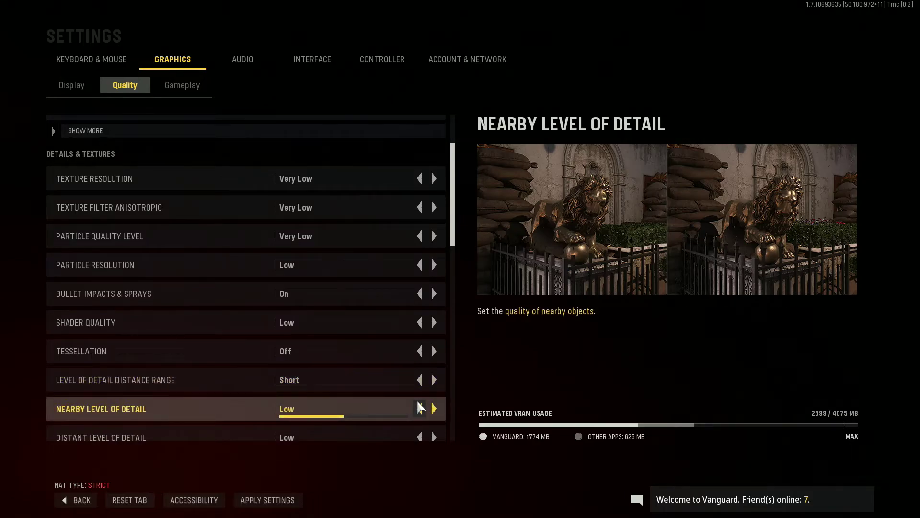
scroll(417, 398, down, 1)
scroll(415, 390, down, 1)
click(420, 420)
scroll(419, 412, down, 1)
click(420, 403)
- Set the shadow map resolution and the sun shadow cascades to Low
scroll(416, 395, down, 3)
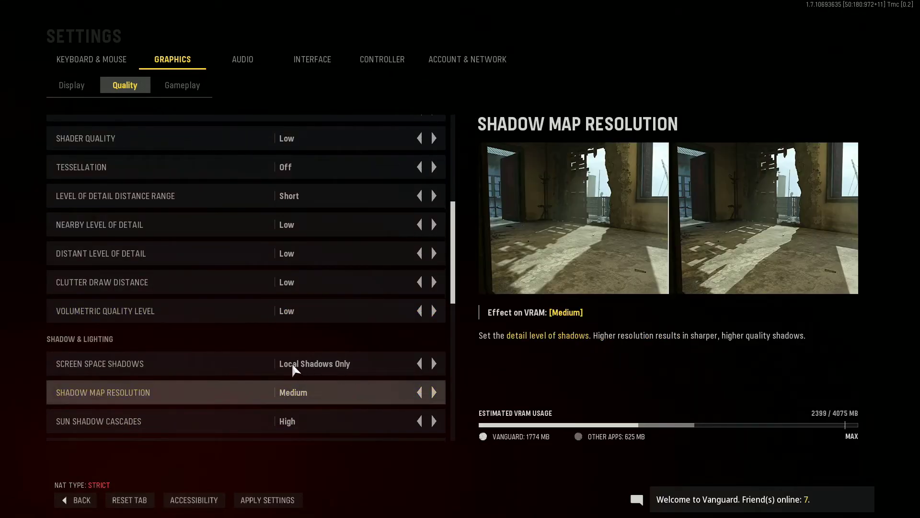
click(418, 393)
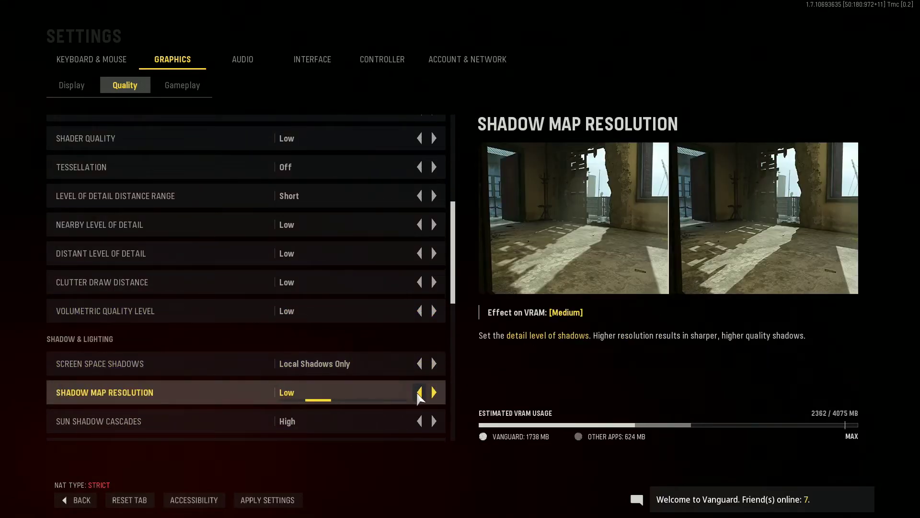
scroll(413, 389, down, 2)
click(418, 377)
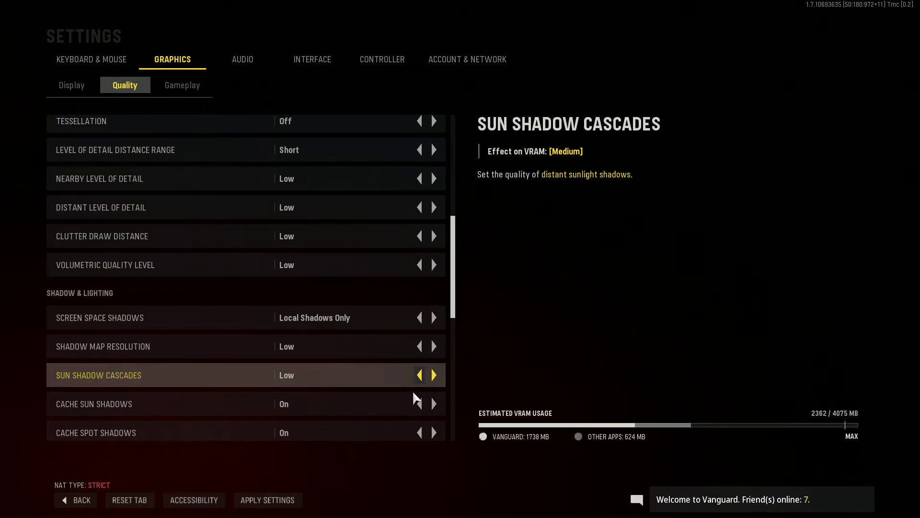
- Set the particle lighting quality to Low in the shadow and lighting settings
scroll(411, 389, down, 2)
scroll(378, 361, down, 2)
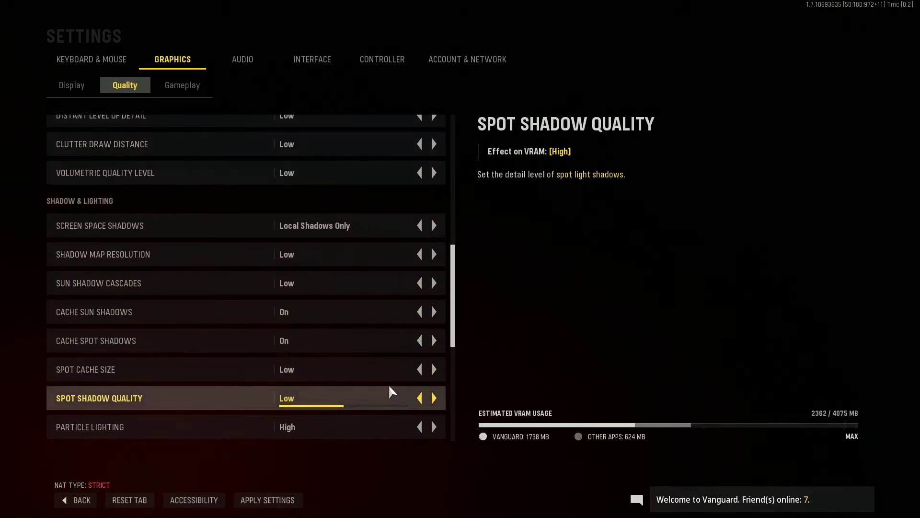
scroll(379, 396, down, 1)
click(419, 404)
scroll(413, 400, down, 1)
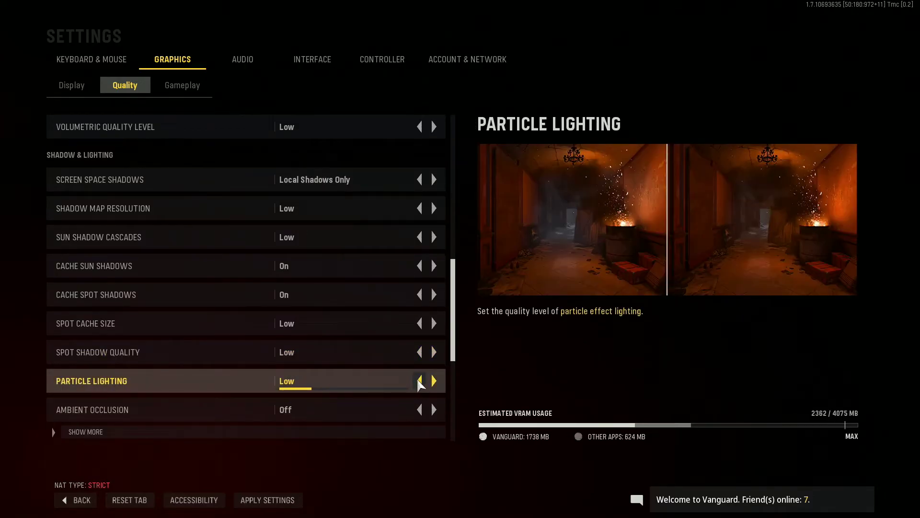